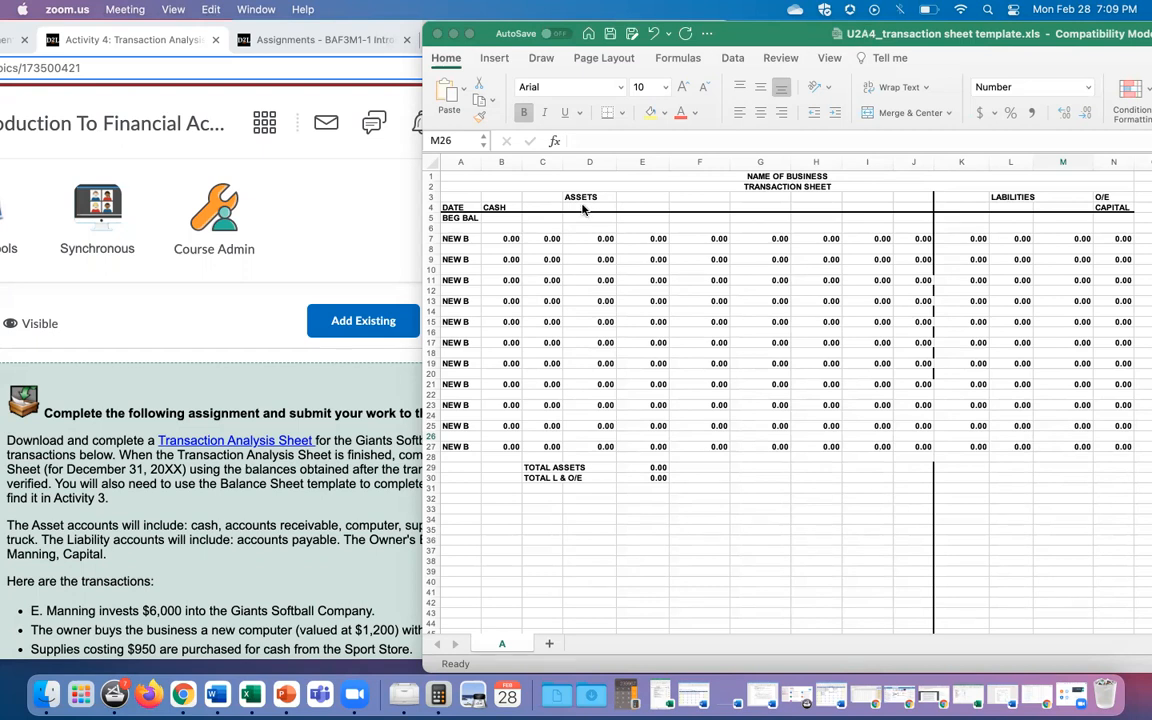
# Step: Bring the Brightspace assignment page for Giants Softball Company in front of Excel
pyautogui.click(328, 231)
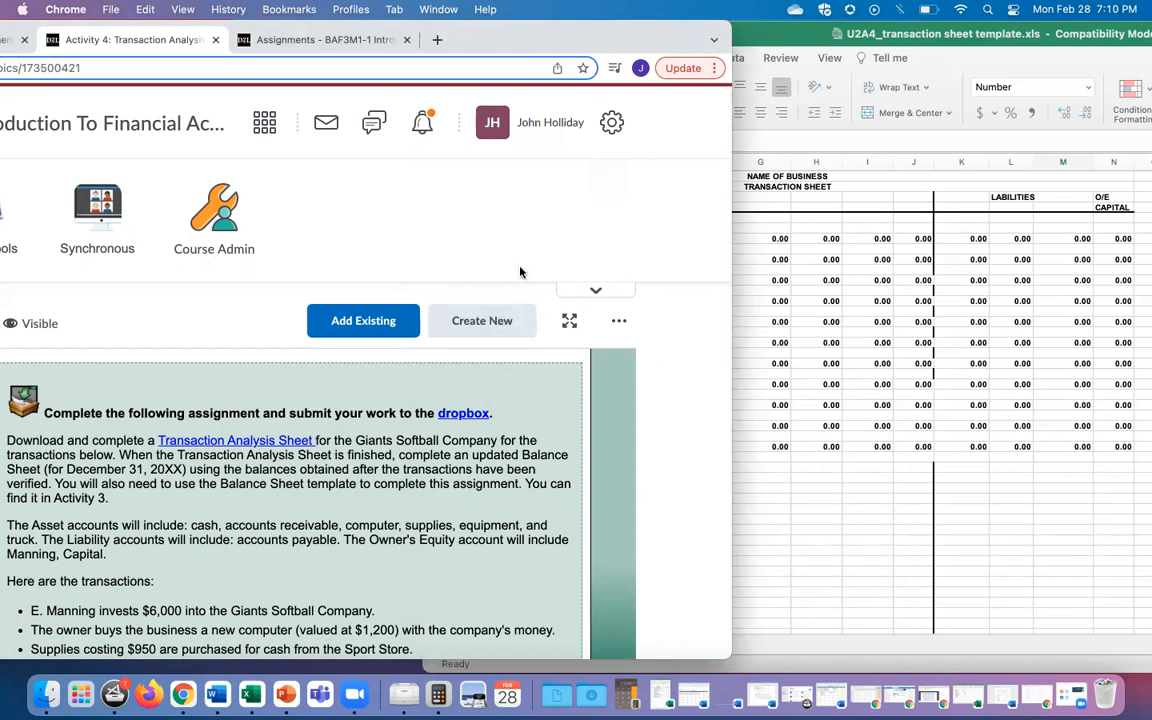
pyautogui.scroll(-5, 200, 406)
pyautogui.scroll(5, 201, 410)
pyautogui.scroll(-1, 202, 414)
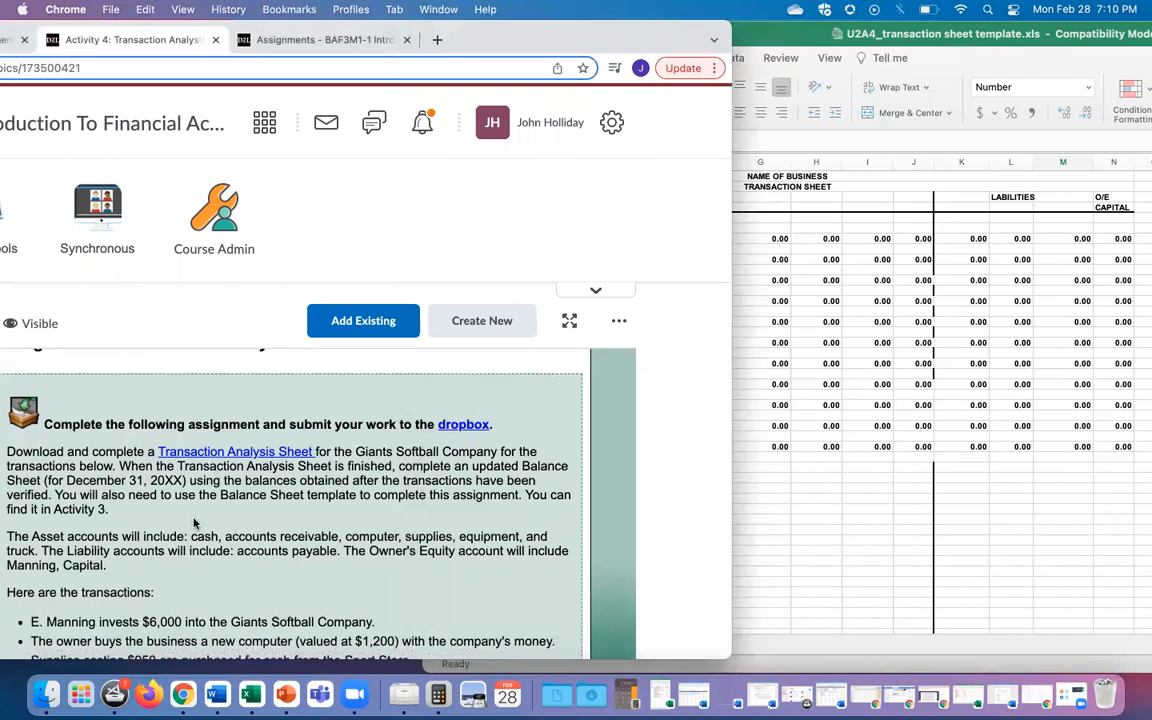
# Step: Bring the U2A4 transaction sheet template window back to the front
pyautogui.click(792, 35)
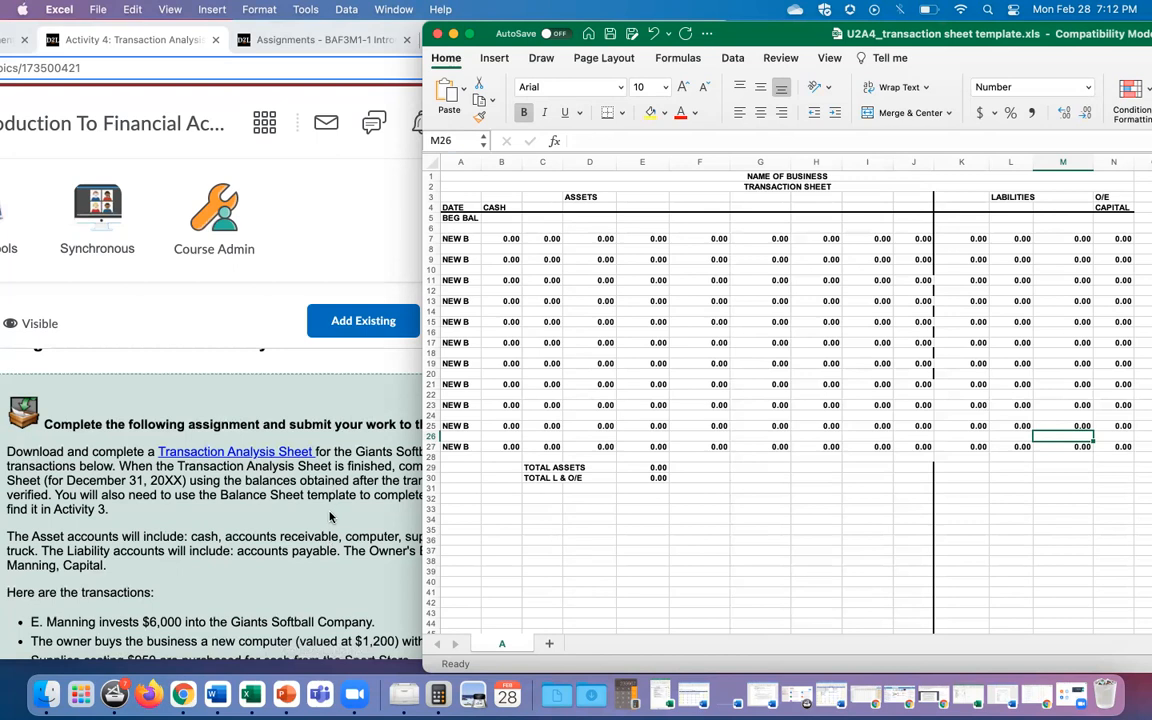
# Step: Select 'Giants Softball Company' in the assignment instructions, then return to the template
pyautogui.click(331, 518)
pyautogui.scroll(-3, 331, 518)
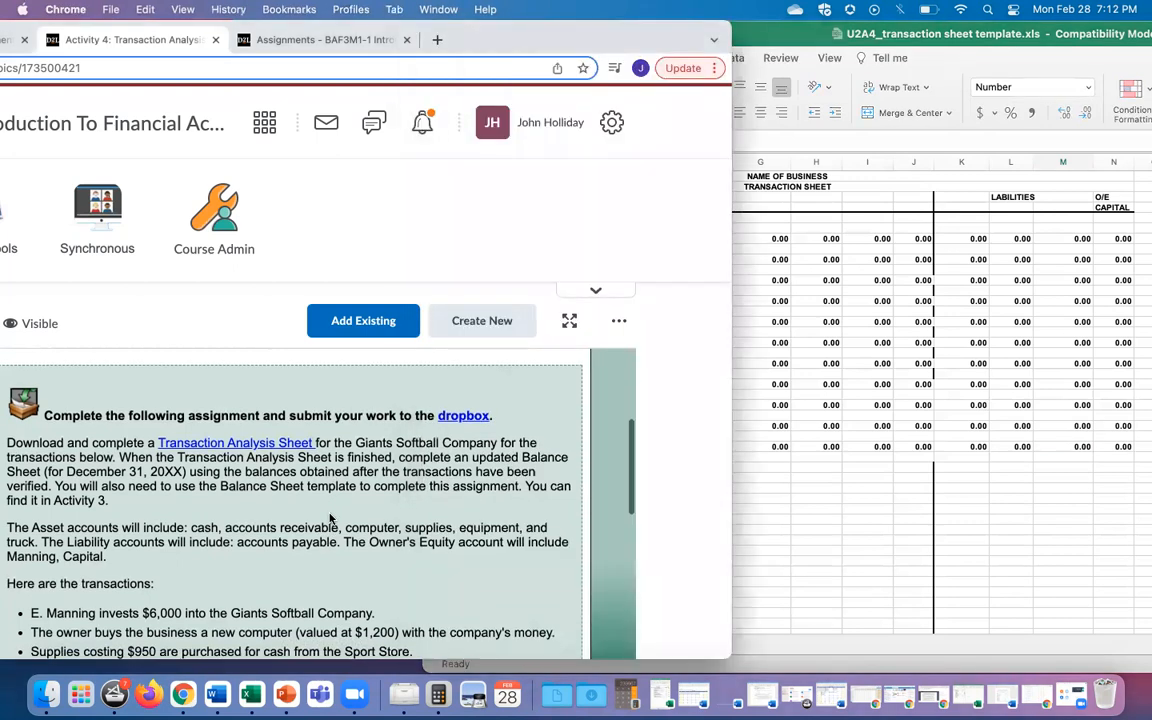
pyautogui.scroll(-1, 331, 518)
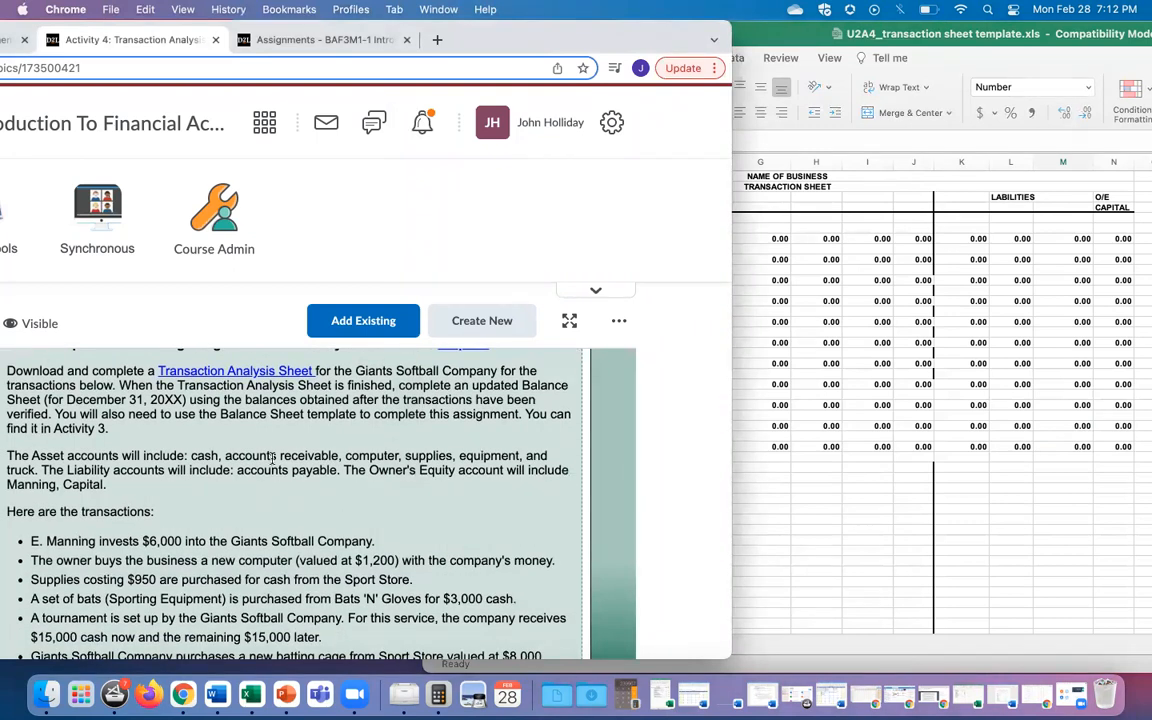
pyautogui.moveTo(356, 371); pyautogui.dragTo(495, 371)
pyautogui.press('super+c')
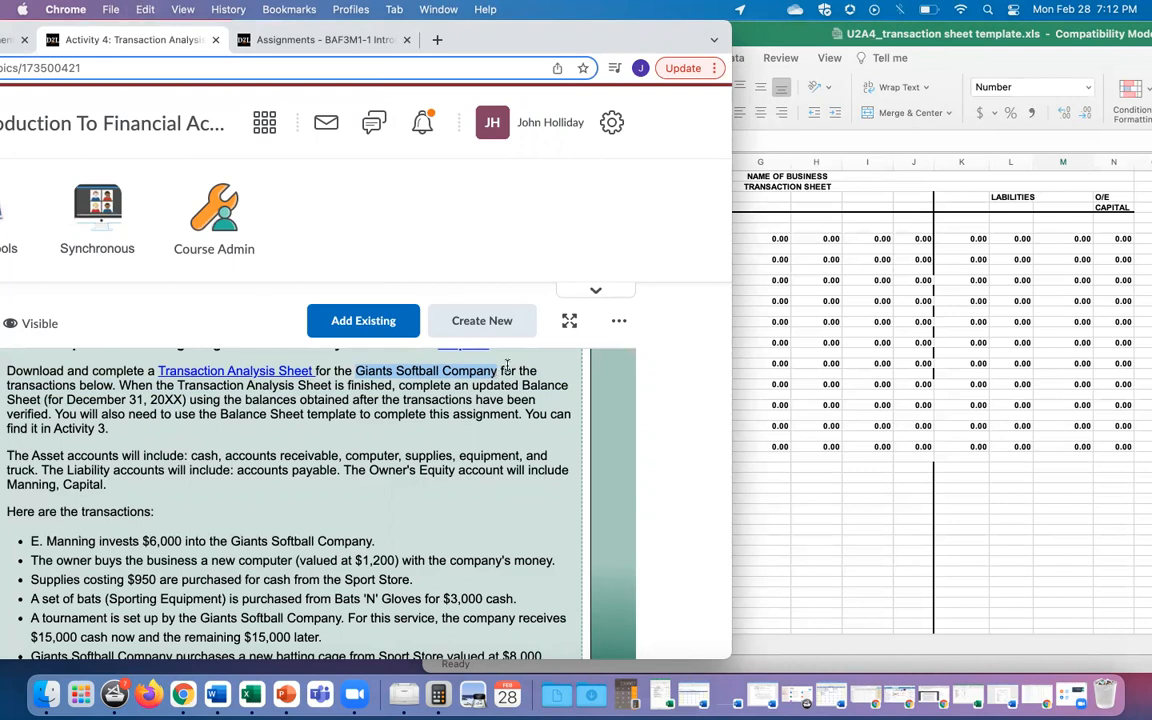
pyautogui.click(779, 178)
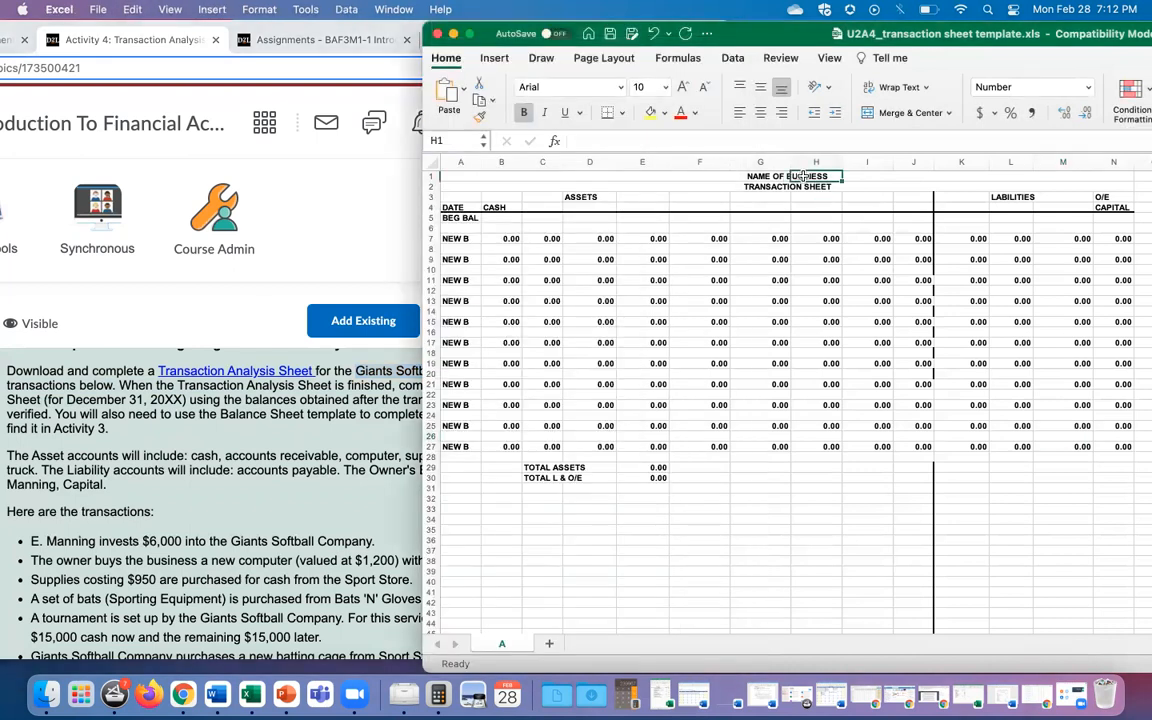
# Step: Paste the company name into a row 1 cell, then undo the misplaced entry
pyautogui.click(762, 176)
pyautogui.press('BackSpace')
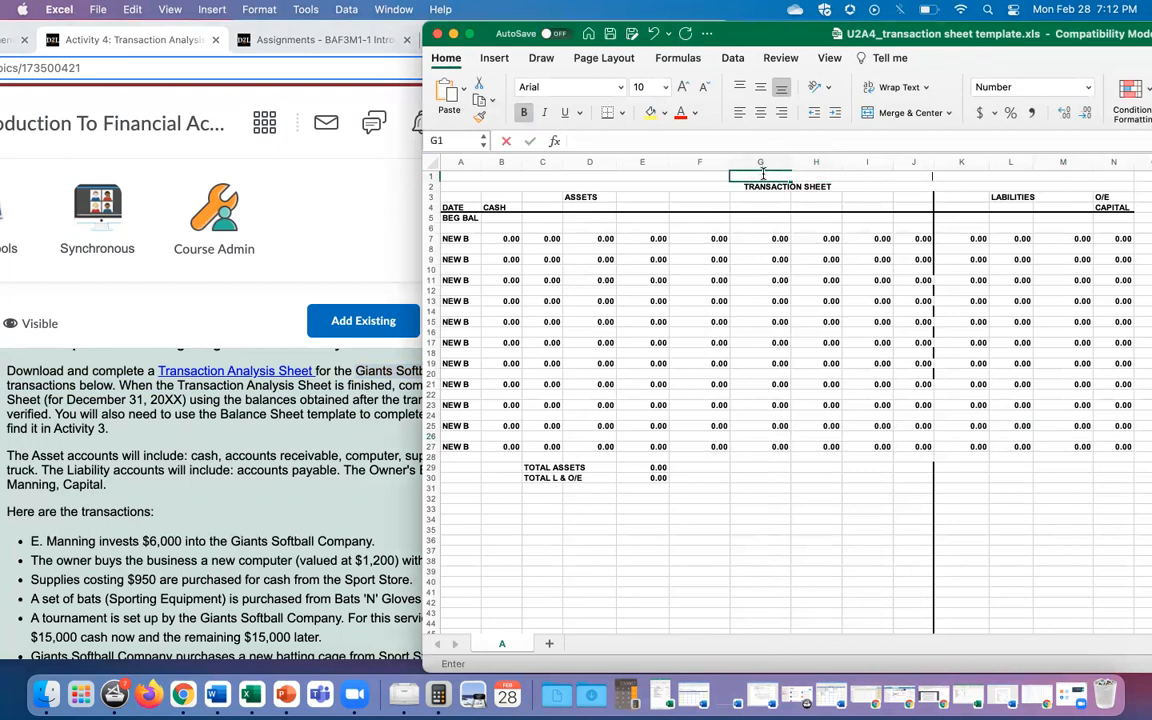
pyautogui.press('super+v')
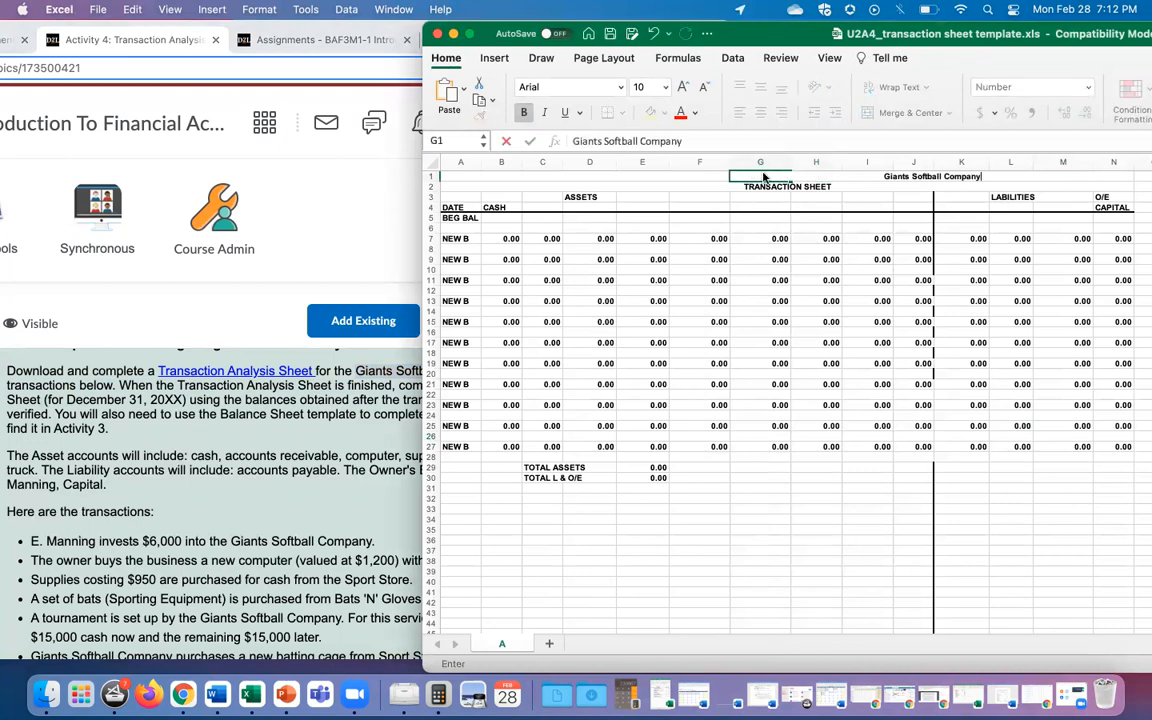
pyautogui.click(753, 498)
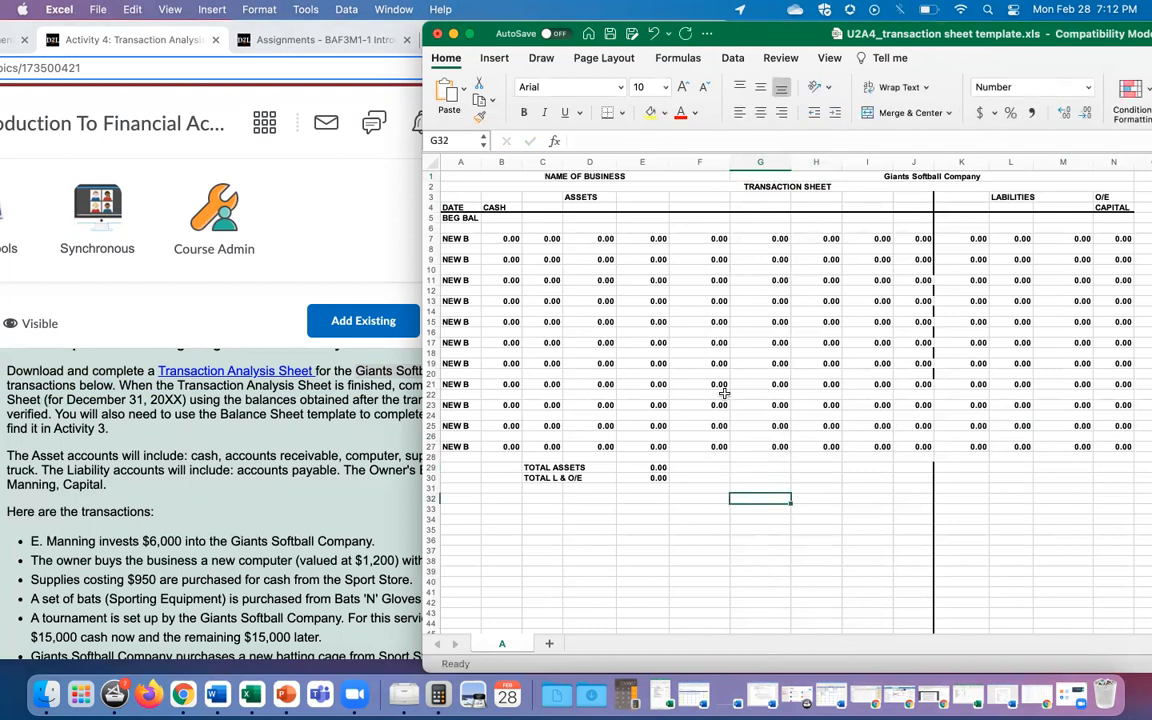
pyautogui.press('super+z')
# Step: Replace the NAME OF BUSINESS heading in A1 with Giants Softball Company
pyautogui.click(463, 176)
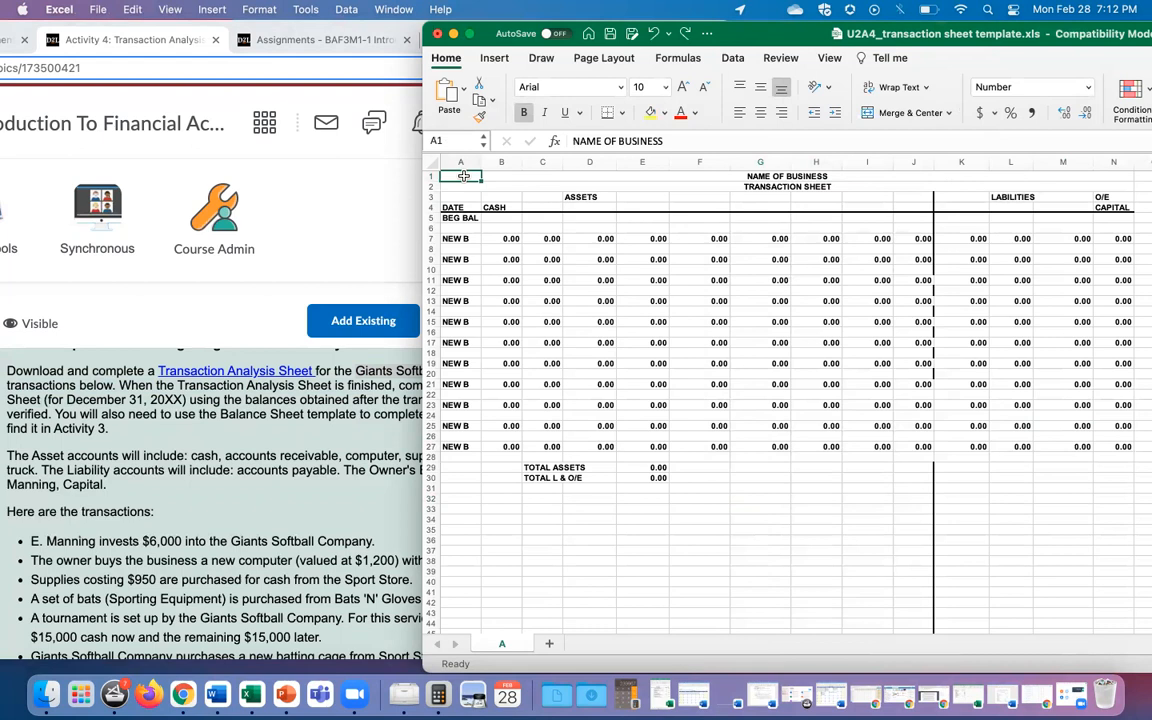
pyautogui.click(615, 141)
pyautogui.moveTo(671, 141); pyautogui.dragTo(535, 143)
pyautogui.press('super+v')
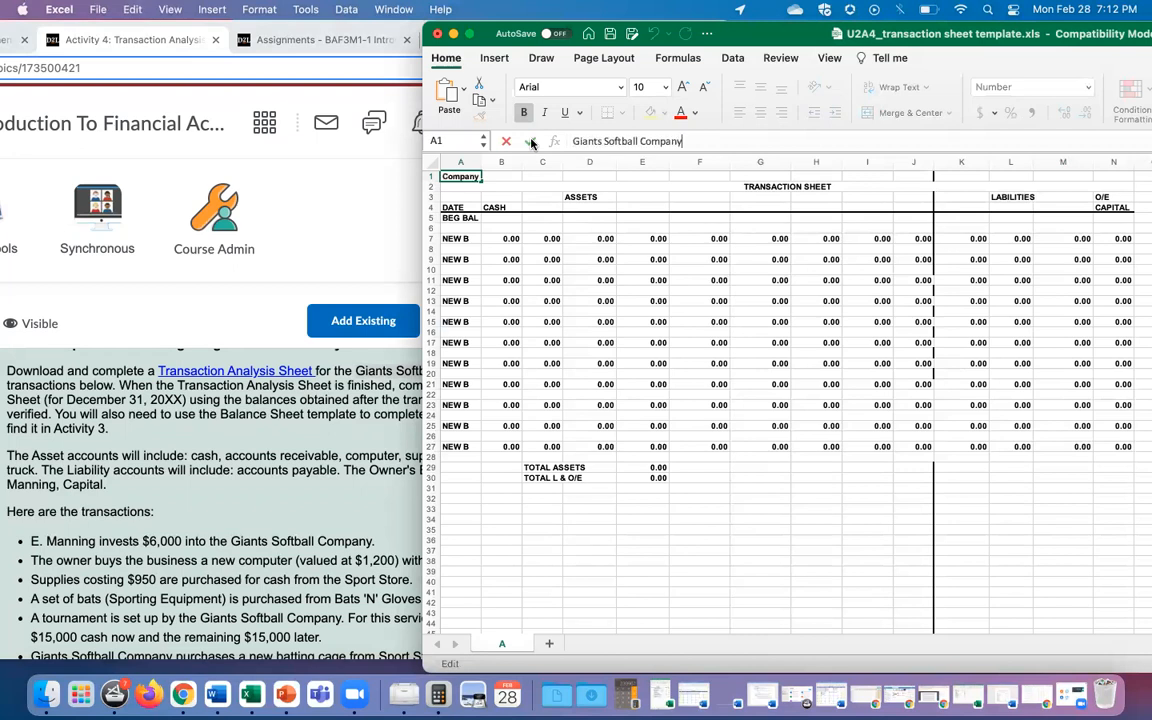
pyautogui.press('Return')
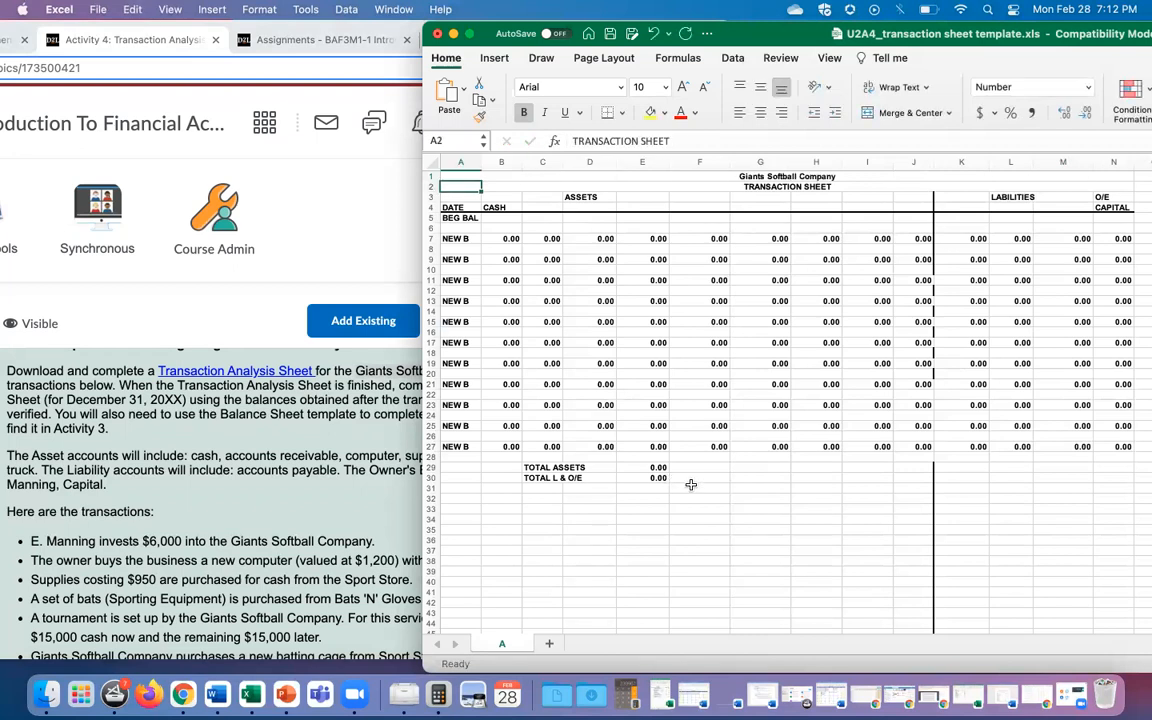
pyautogui.click(677, 531)
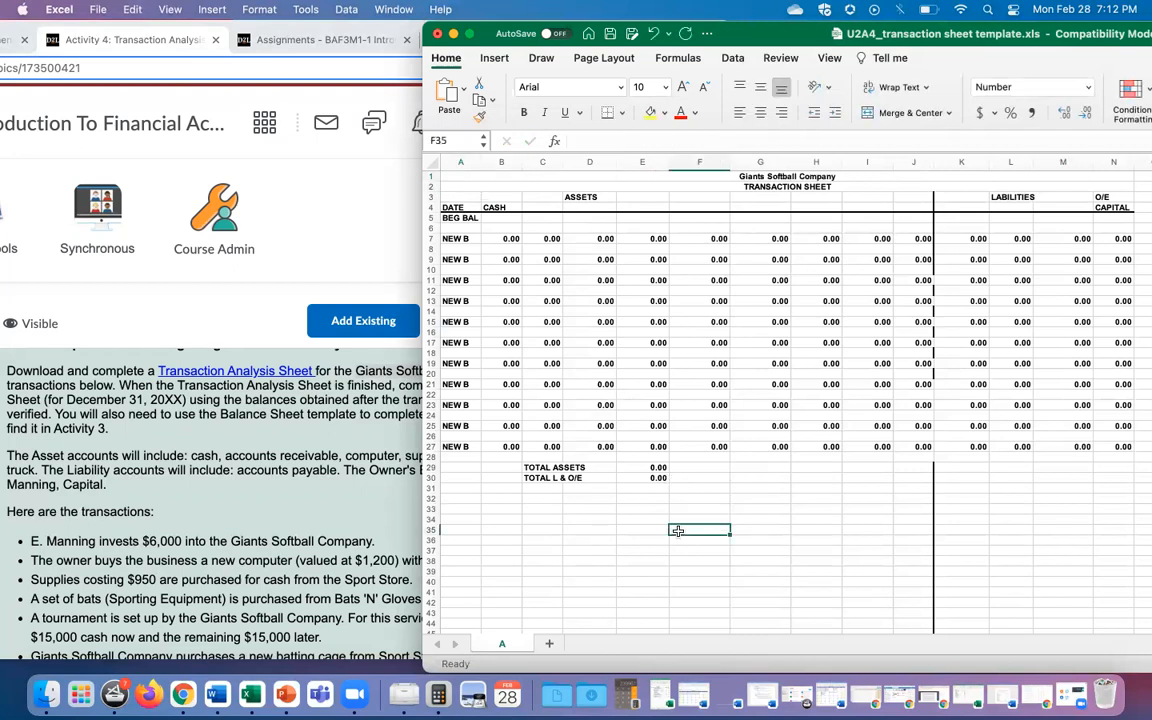
pyautogui.click(276, 433)
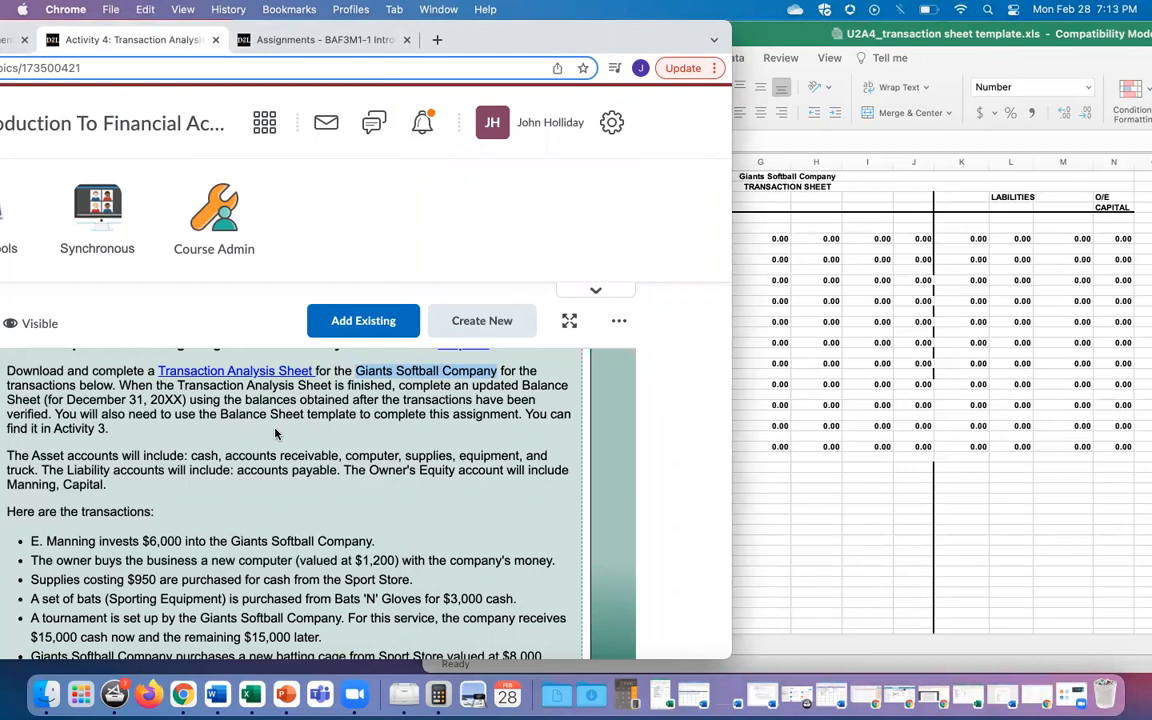
# Step: Highlight the Asset accounts paragraph in the instructions, then go back to the sheet
pyautogui.scroll(-2, 276, 433)
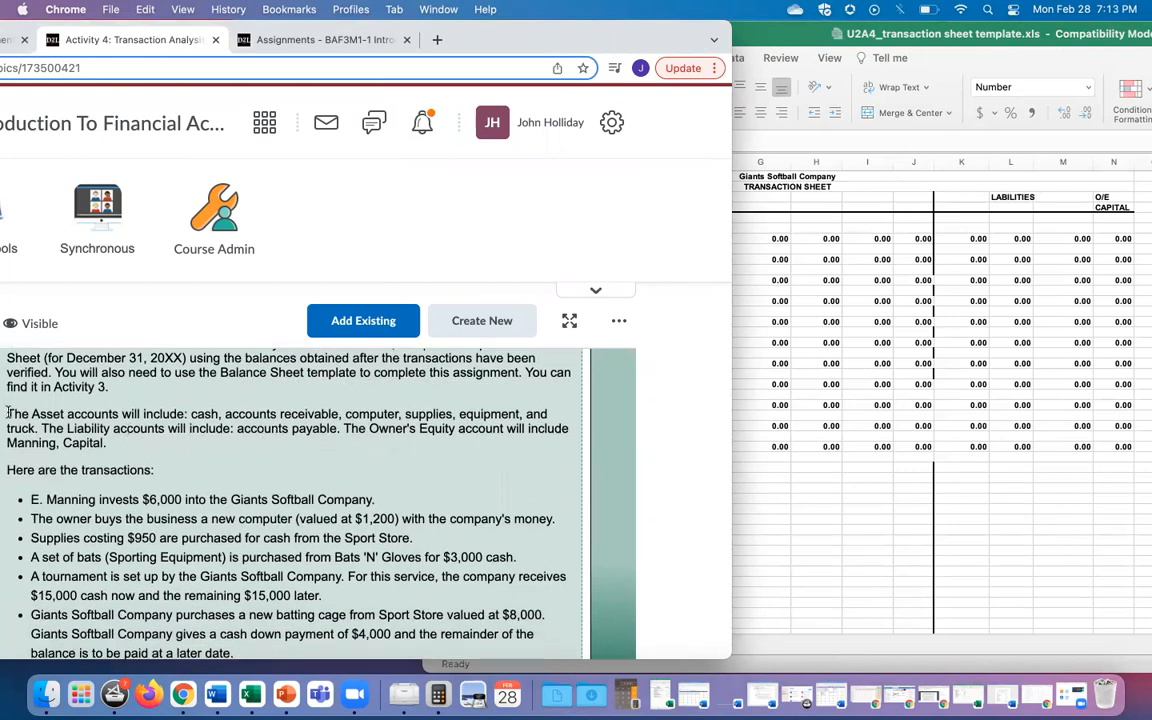
pyautogui.moveTo(8, 413); pyautogui.dragTo(105, 447)
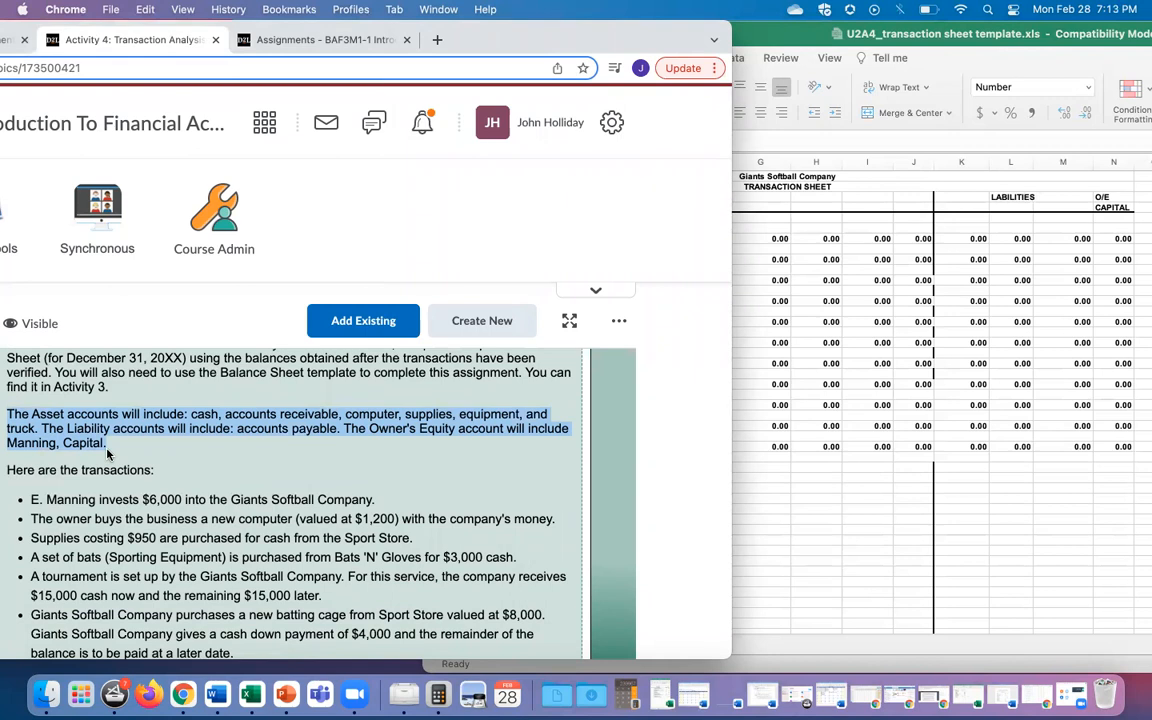
pyautogui.click(746, 240)
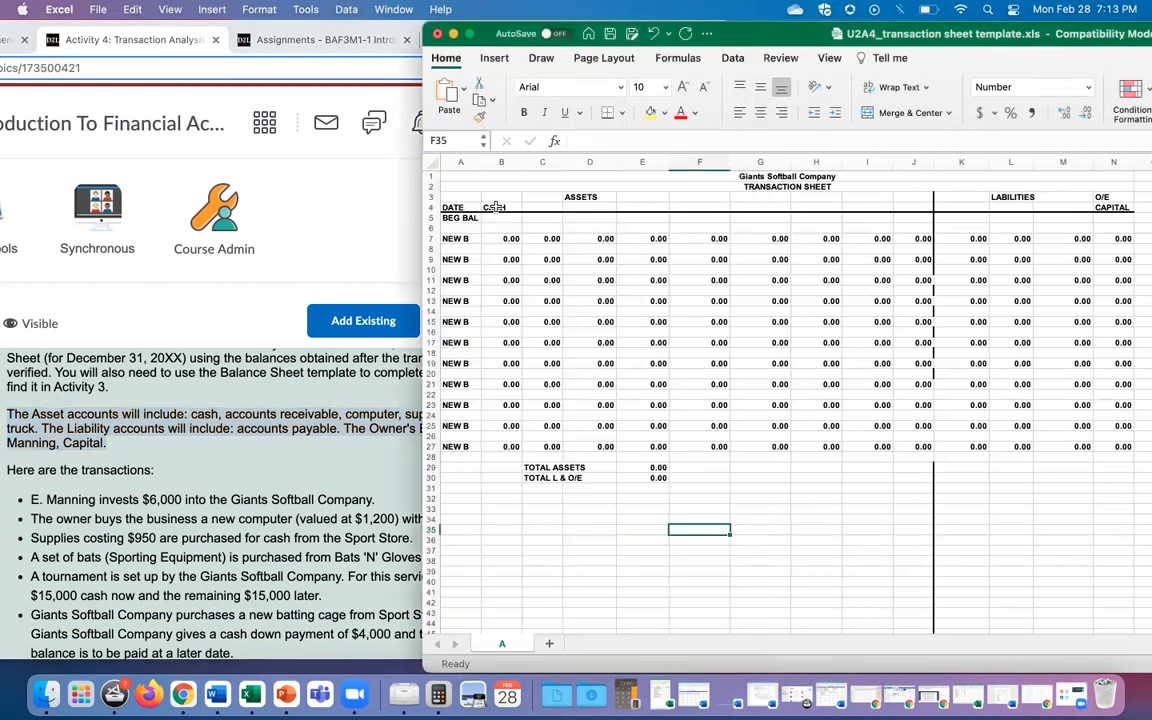
# Step: Check cash in the instructions' asset list and return to the sheet
pyautogui.click(192, 413)
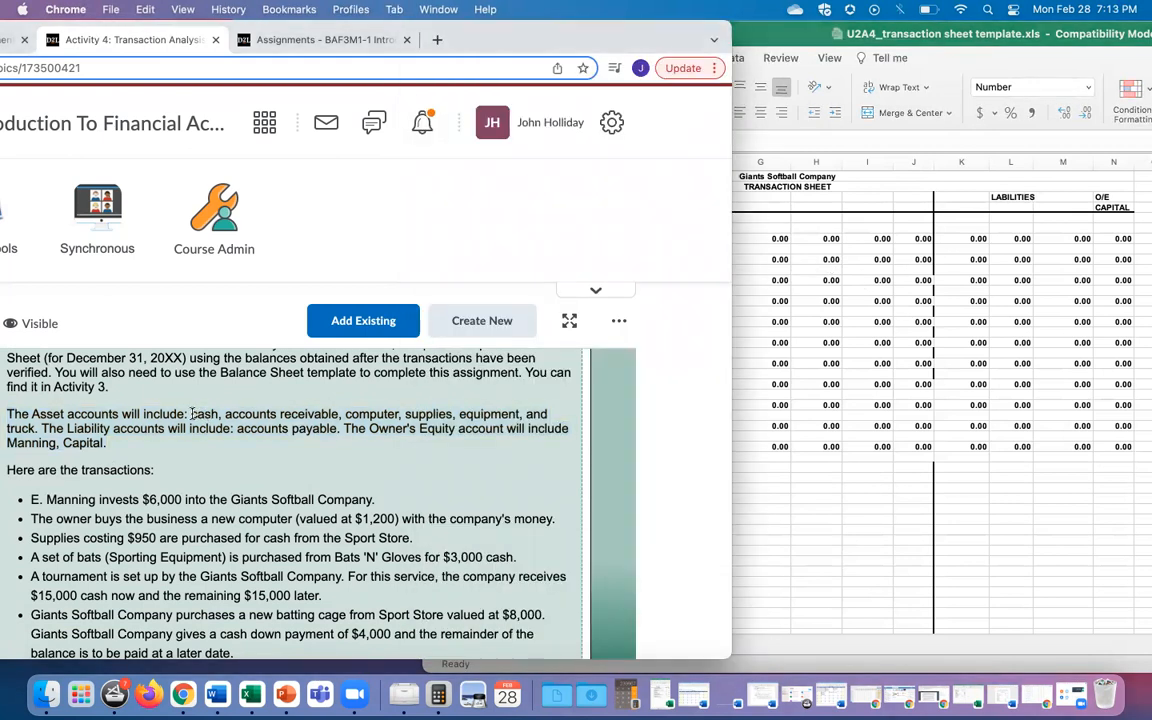
pyautogui.moveTo(192, 413); pyautogui.dragTo(217, 415)
pyautogui.click(782, 248)
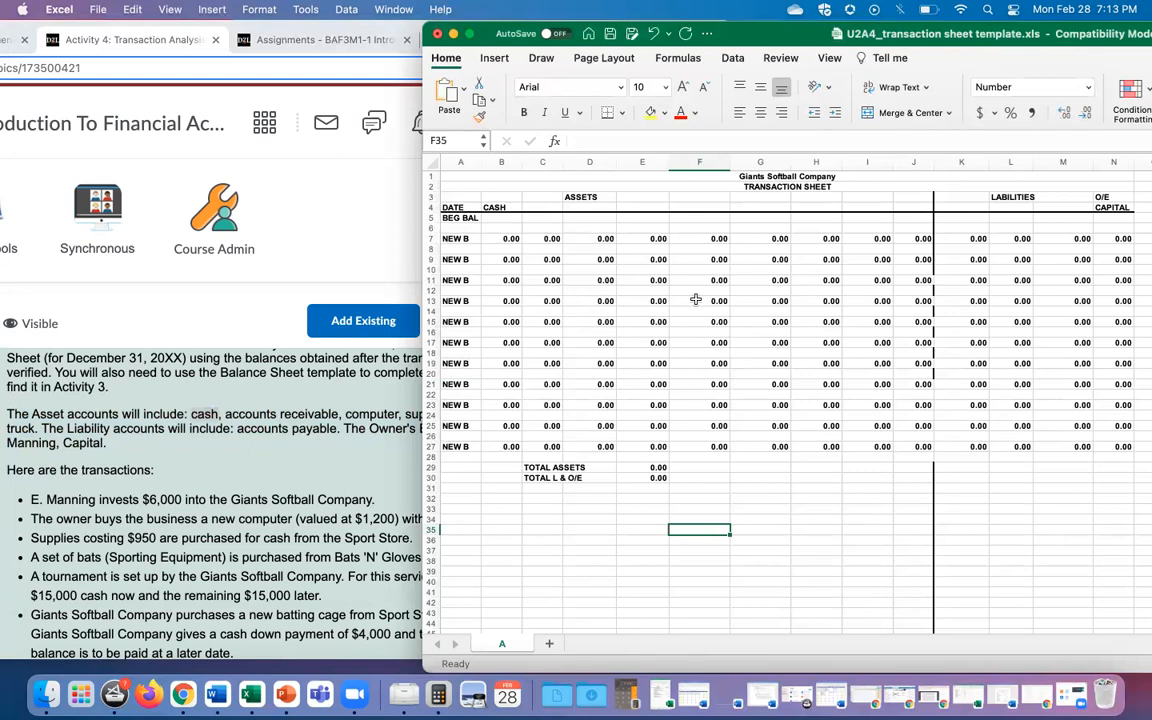
pyautogui.hscroll(1, 697, 298)
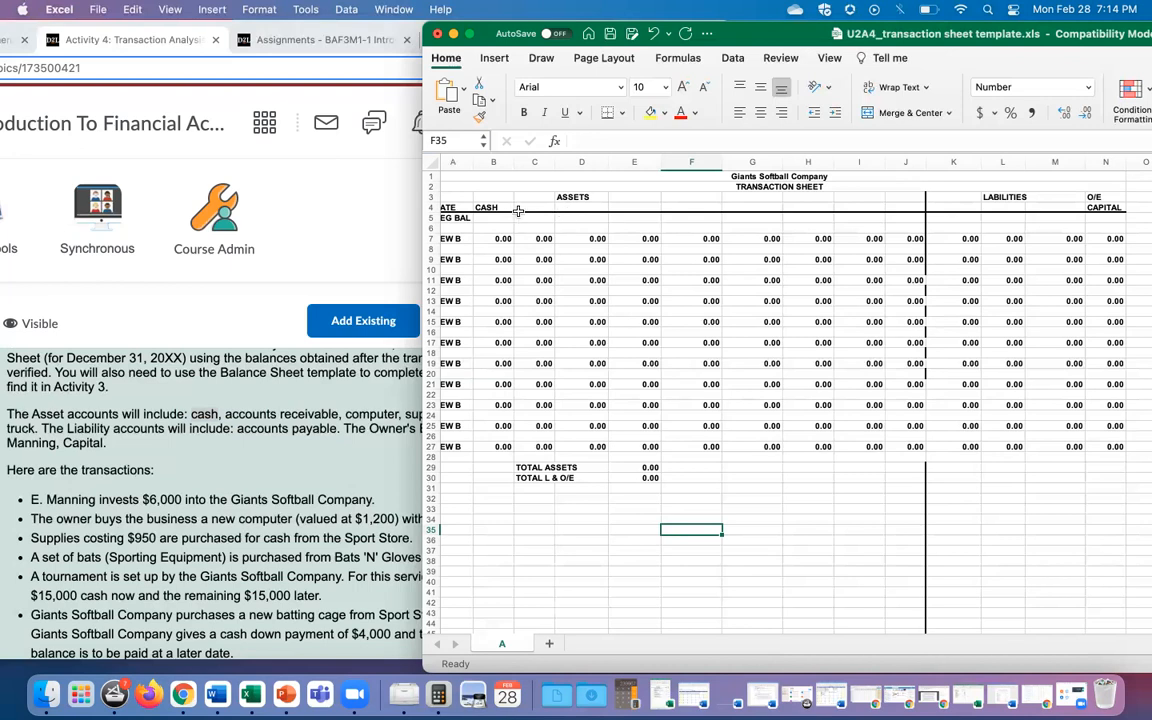
# Step: Enter A/R in cell C4 for accounts receivable
pyautogui.click(224, 418)
pyautogui.moveTo(224, 418); pyautogui.dragTo(337, 418)
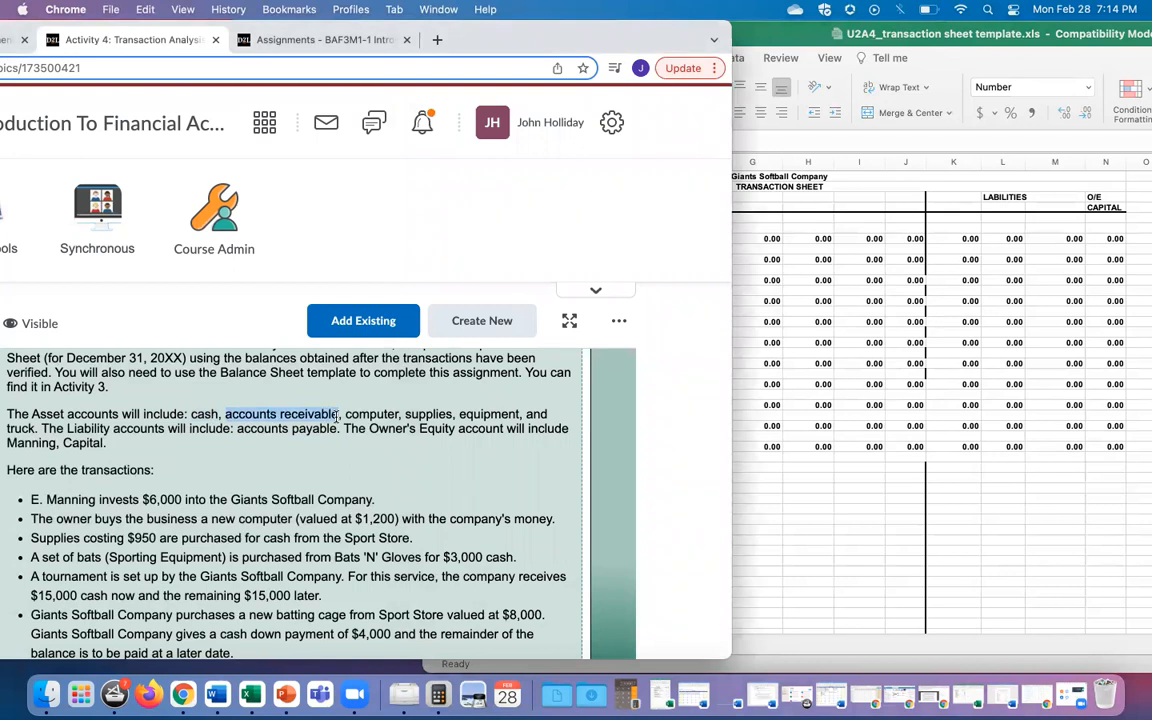
pyautogui.press('super+c')
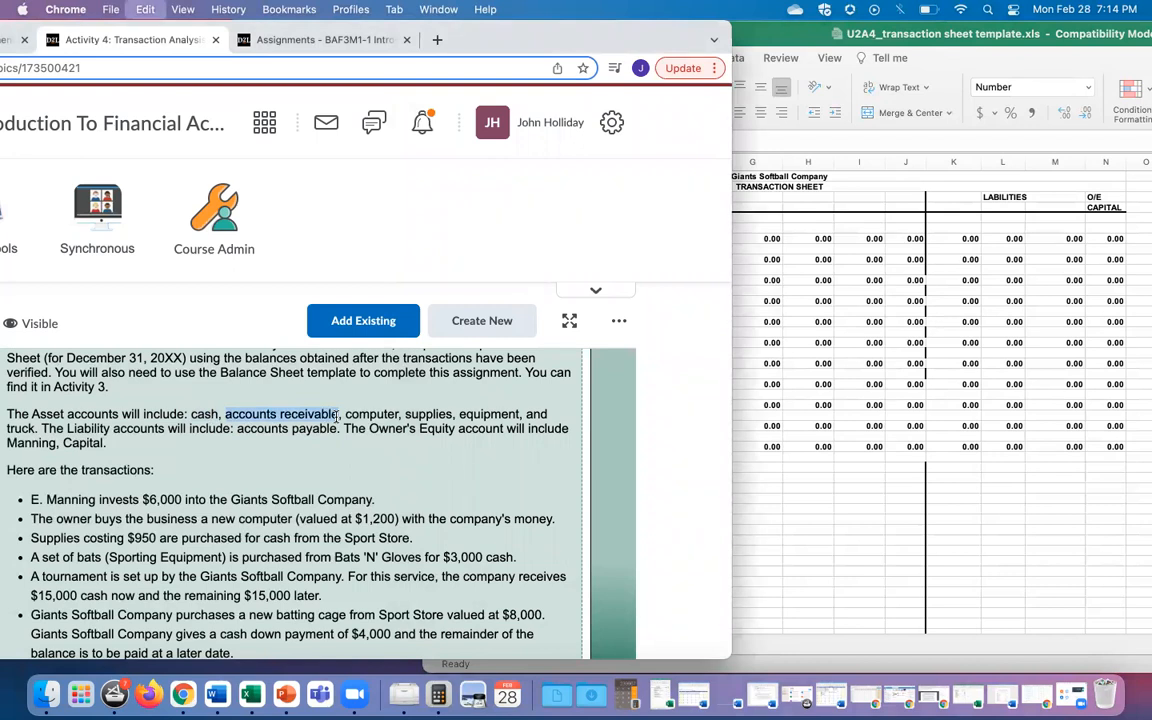
pyautogui.click(803, 348)
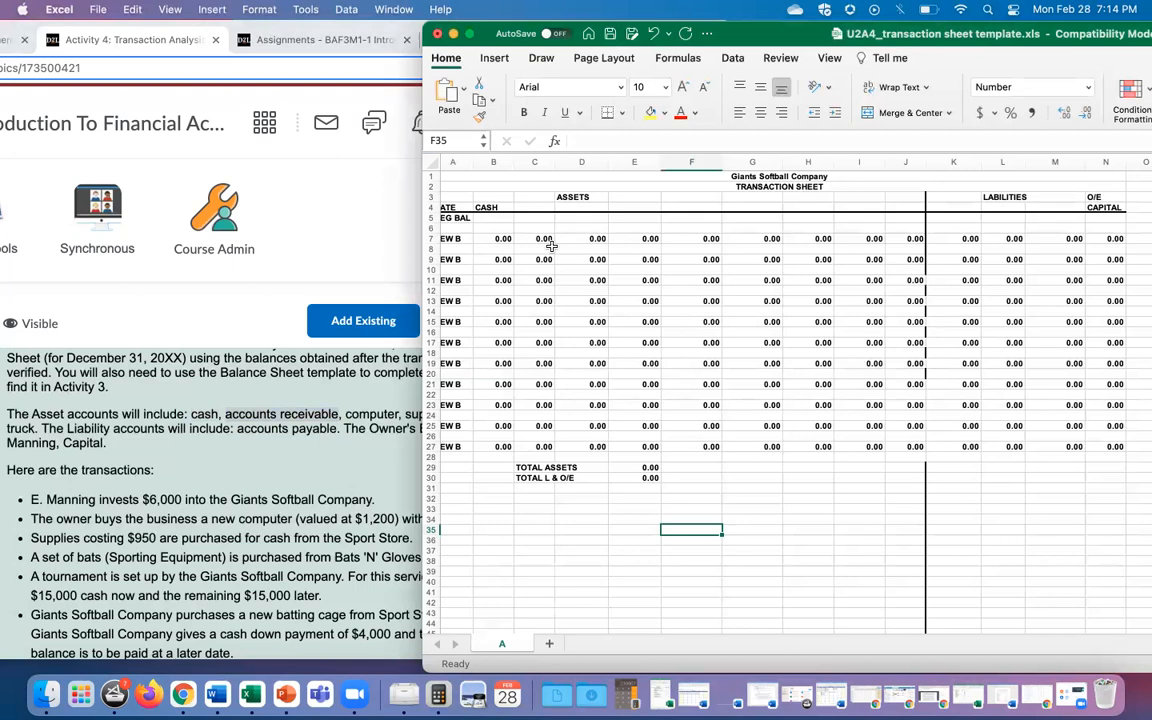
pyautogui.click(541, 209)
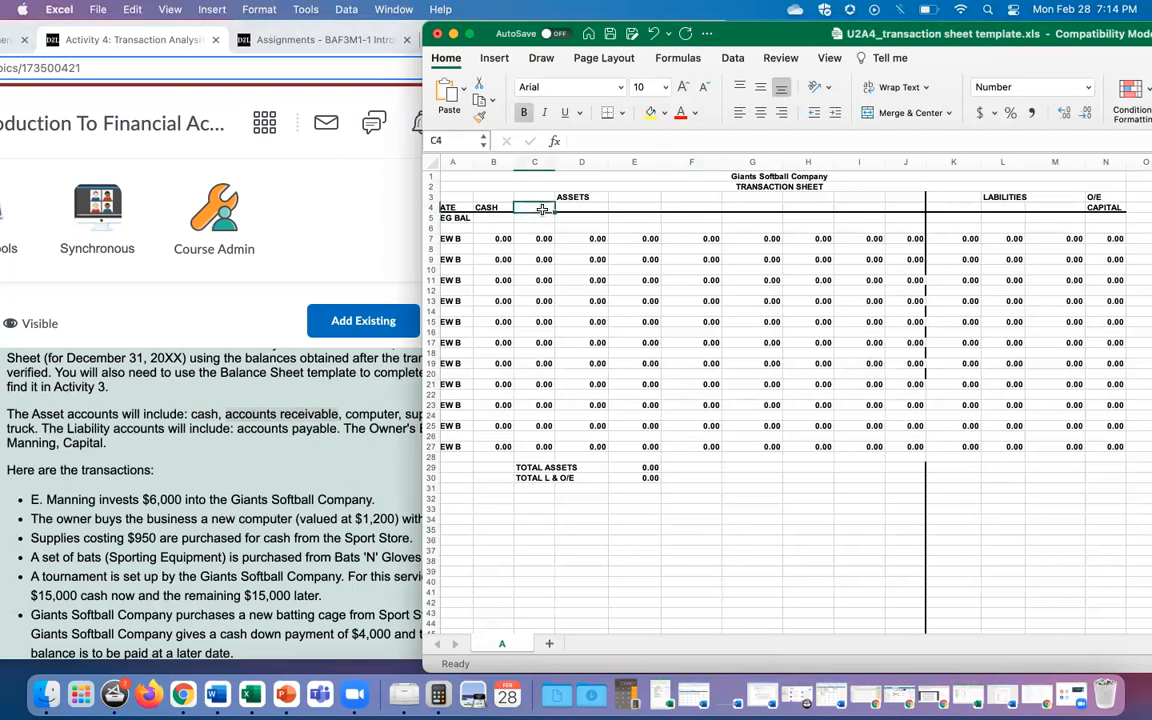
pyautogui.write('A?R')
pyautogui.press('BackSpace')
pyautogui.press('BackSpace')
pyautogui.write('/R')
pyautogui.click(636, 290)
# Step: Label D4 Computer and E4 Supplies, checking the account list between entries
pyautogui.click(342, 424)
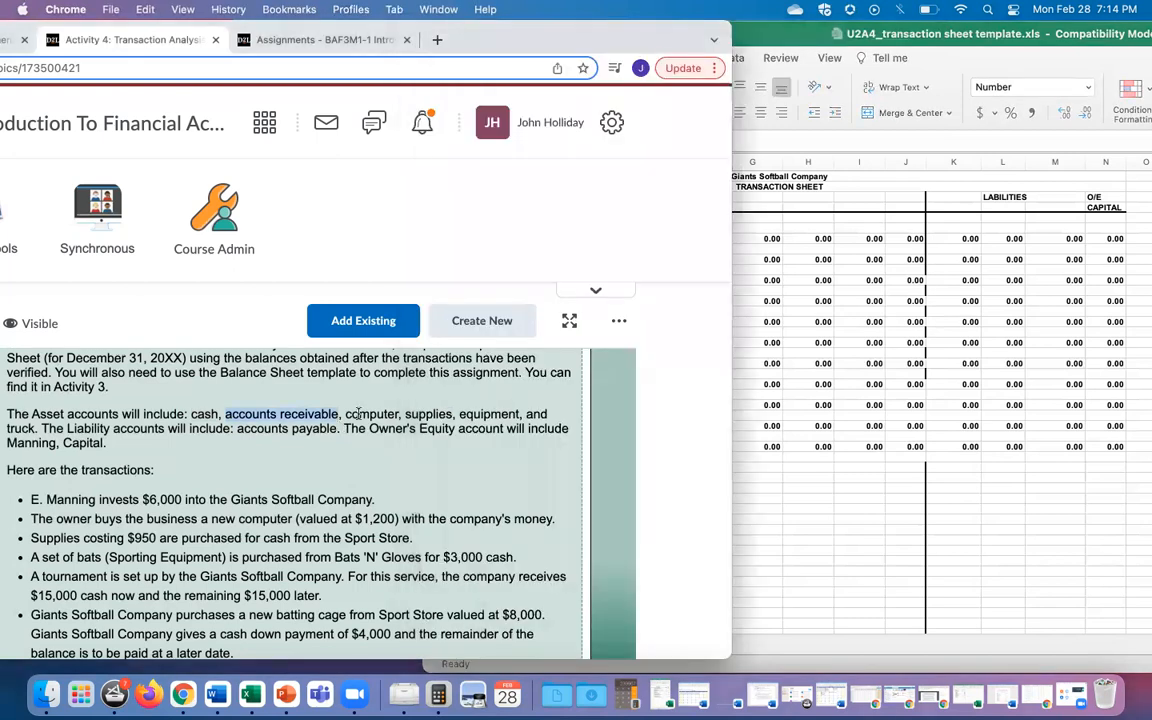
pyautogui.click(785, 355)
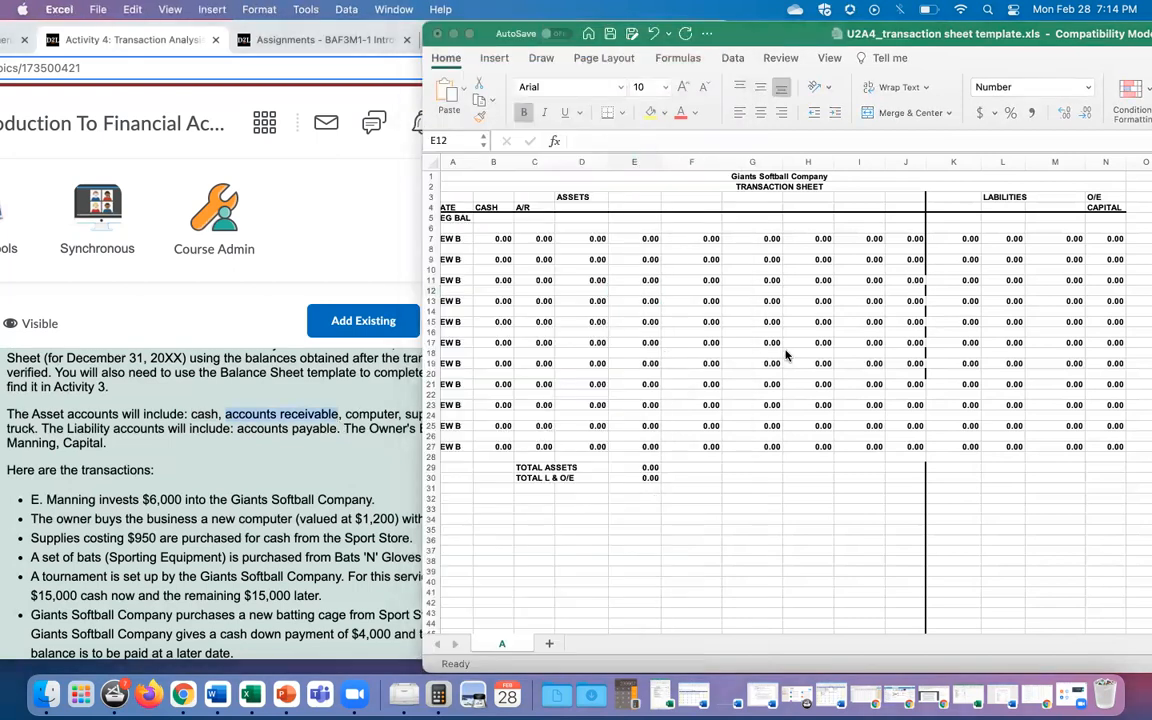
pyautogui.click(574, 207)
pyautogui.write('C')
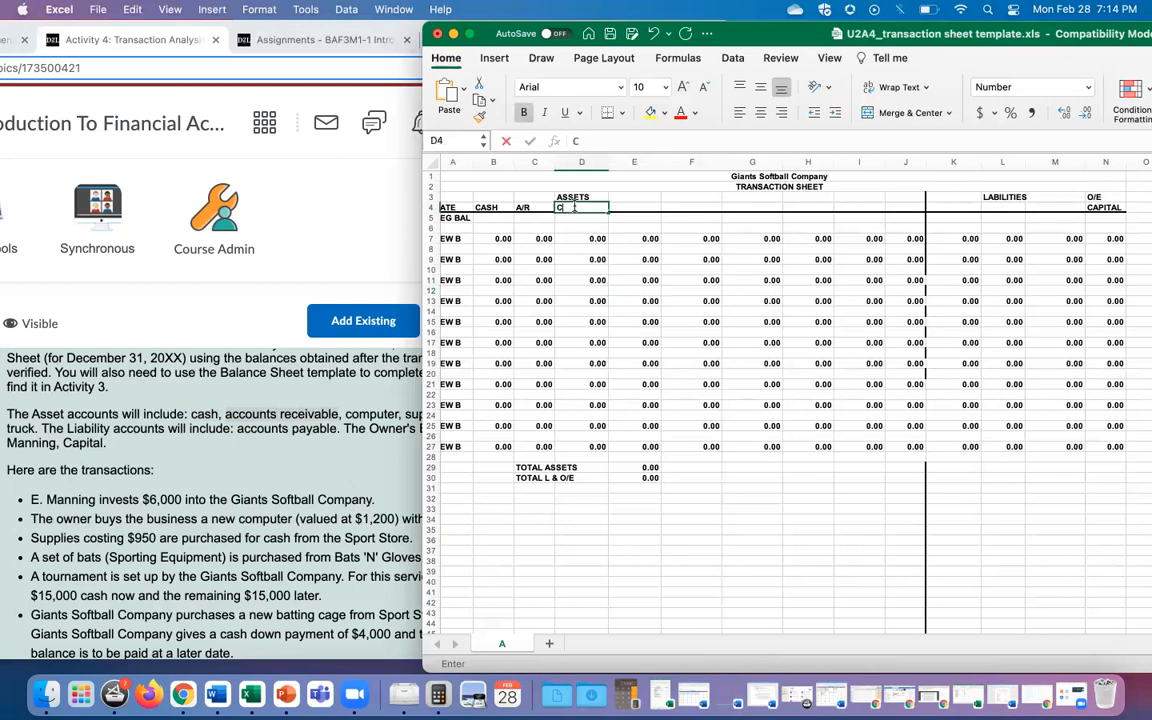
pyautogui.write('omputer')
pyautogui.click(645, 259)
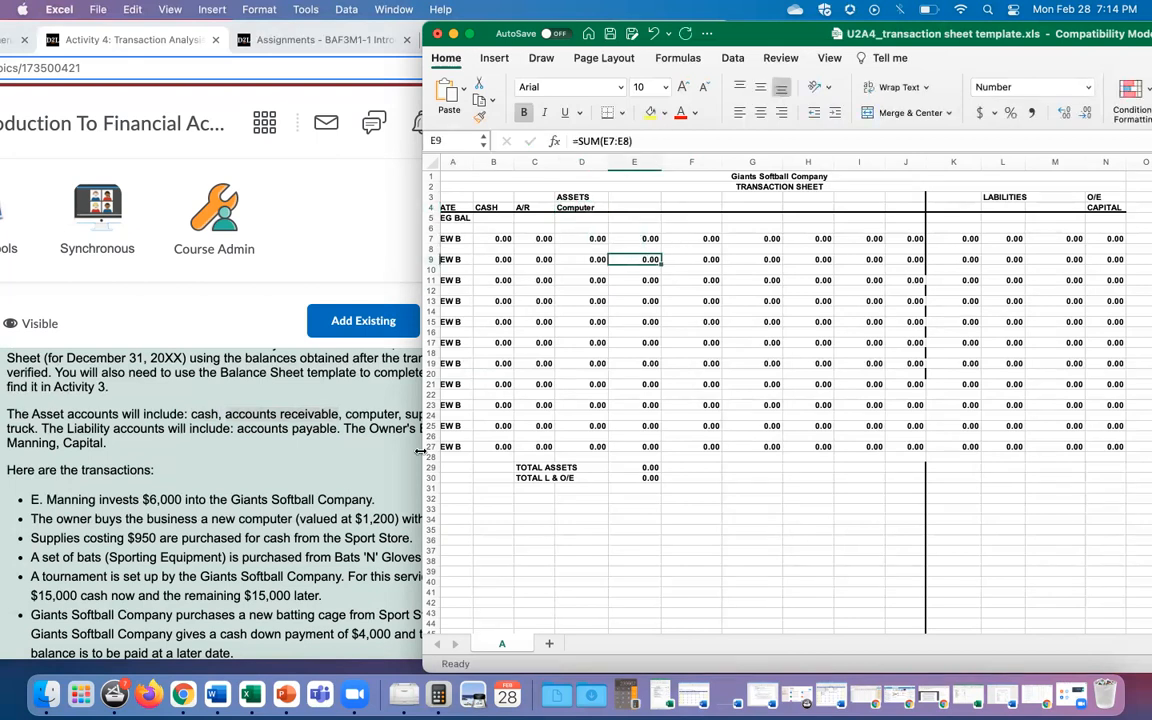
pyautogui.click(340, 370)
pyautogui.moveTo(225, 414); pyautogui.dragTo(339, 414)
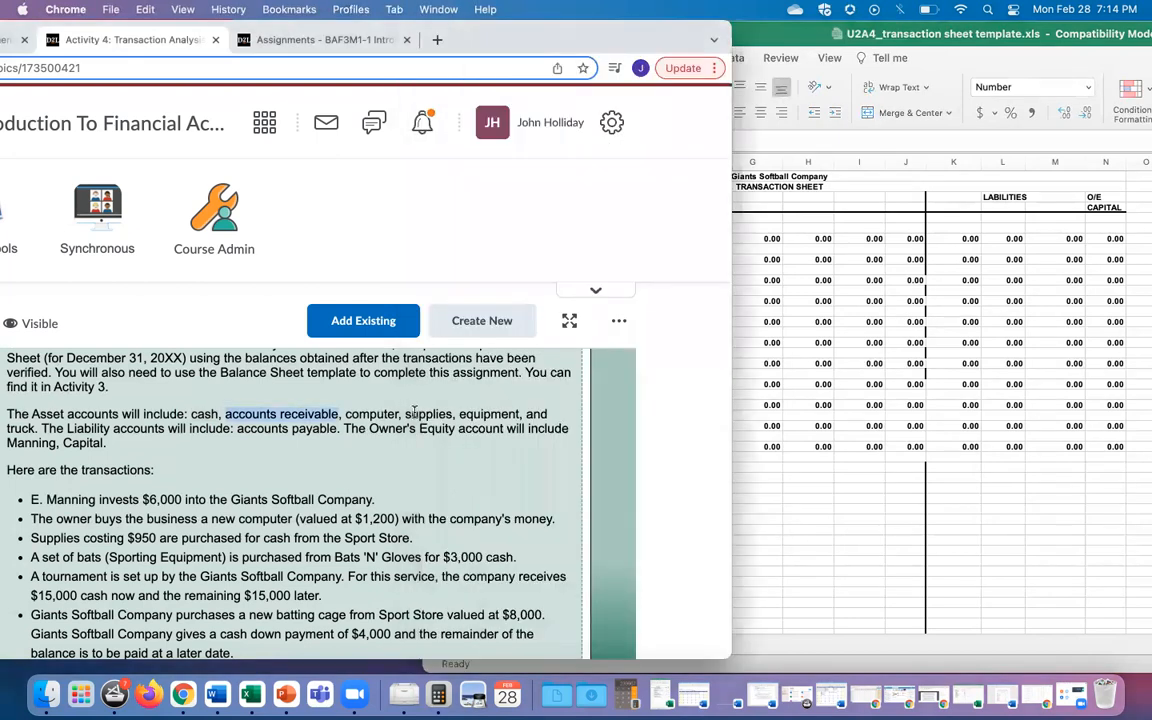
pyautogui.click(785, 366)
pyautogui.click(641, 207)
pyautogui.write('S')
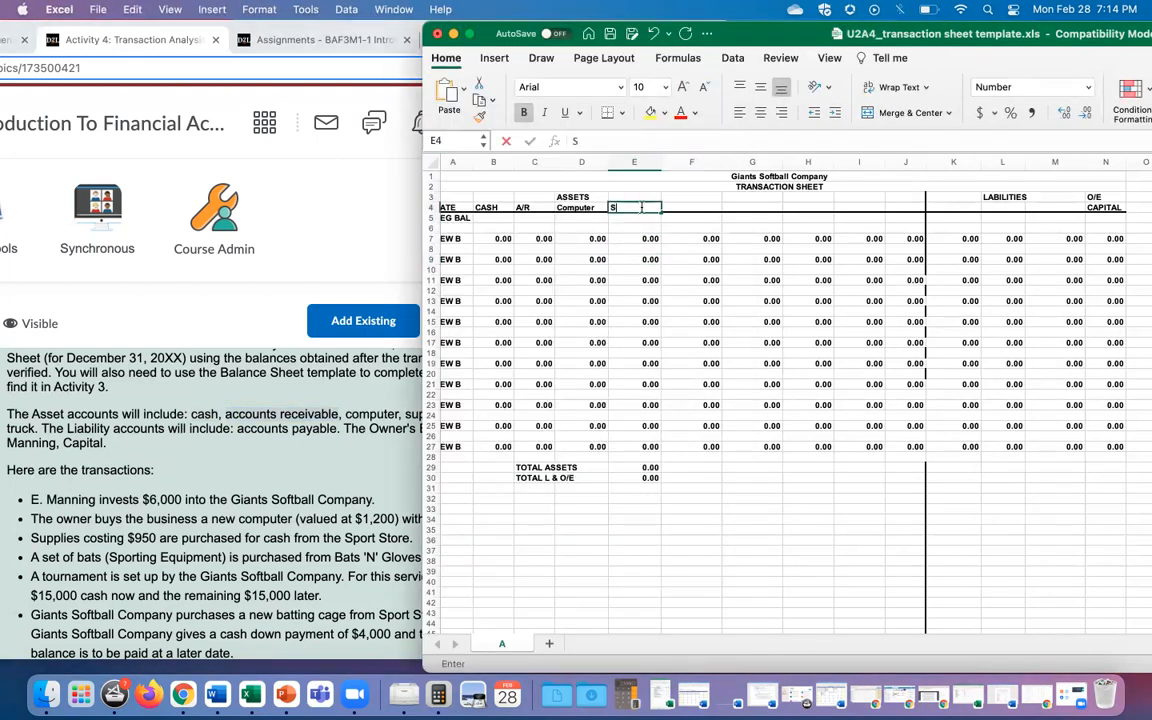
pyautogui.write('upplies')
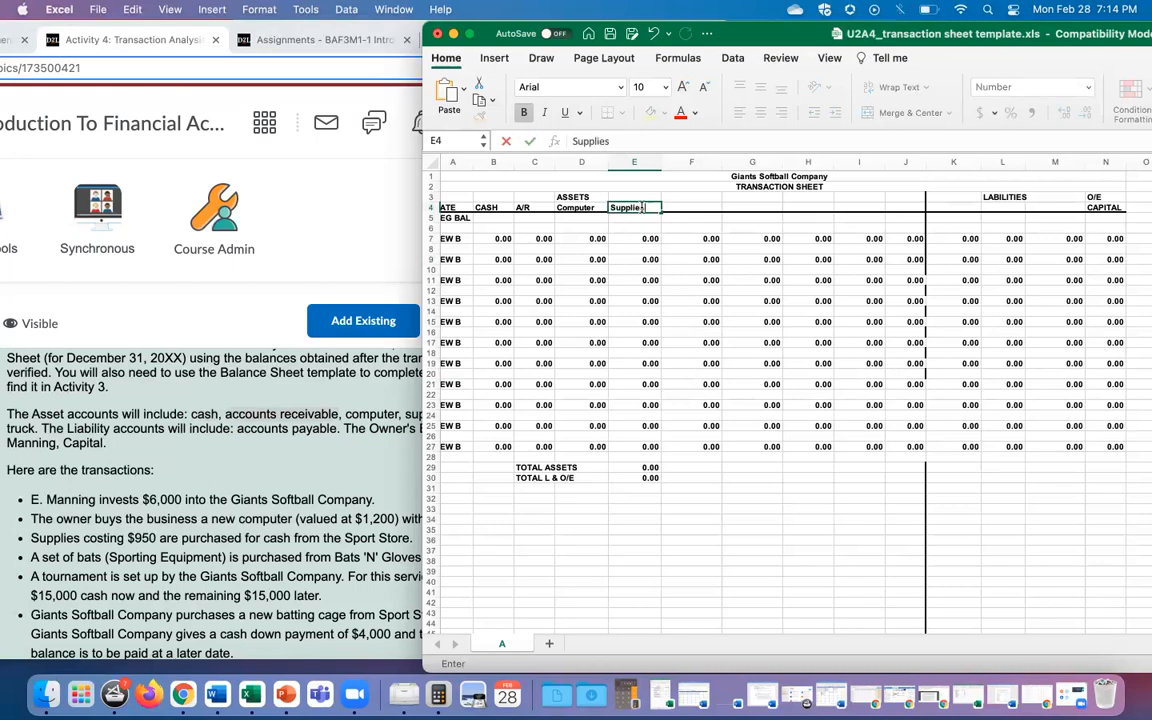
# Step: Label F4 Equipment and G4 Truck
pyautogui.click(332, 372)
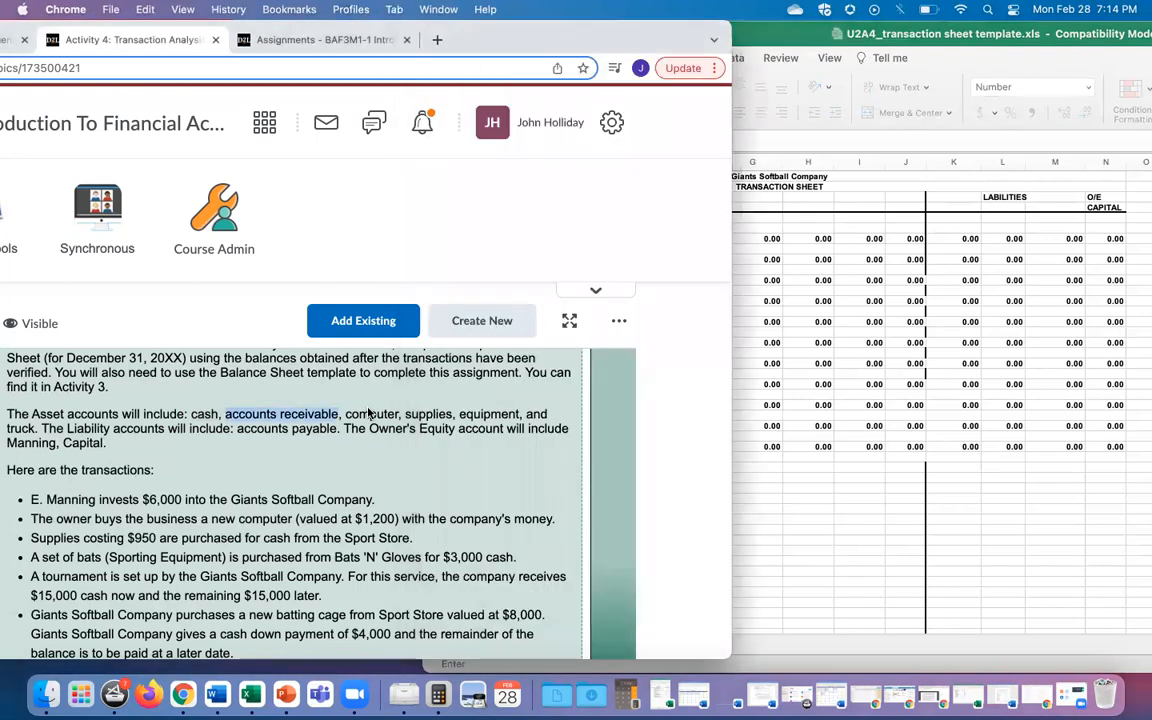
pyautogui.click(813, 340)
pyautogui.click(692, 207)
pyautogui.write('Equipment')
pyautogui.click(320, 425)
pyautogui.click(778, 258)
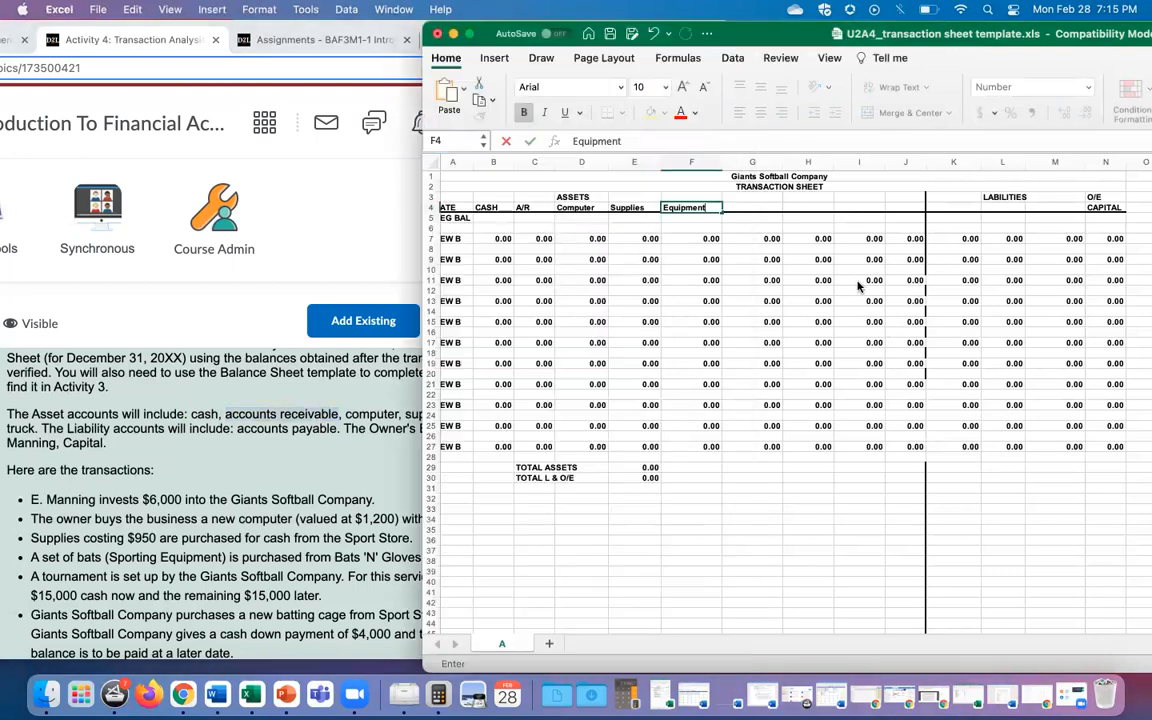
pyautogui.click(743, 204)
pyautogui.write('T')
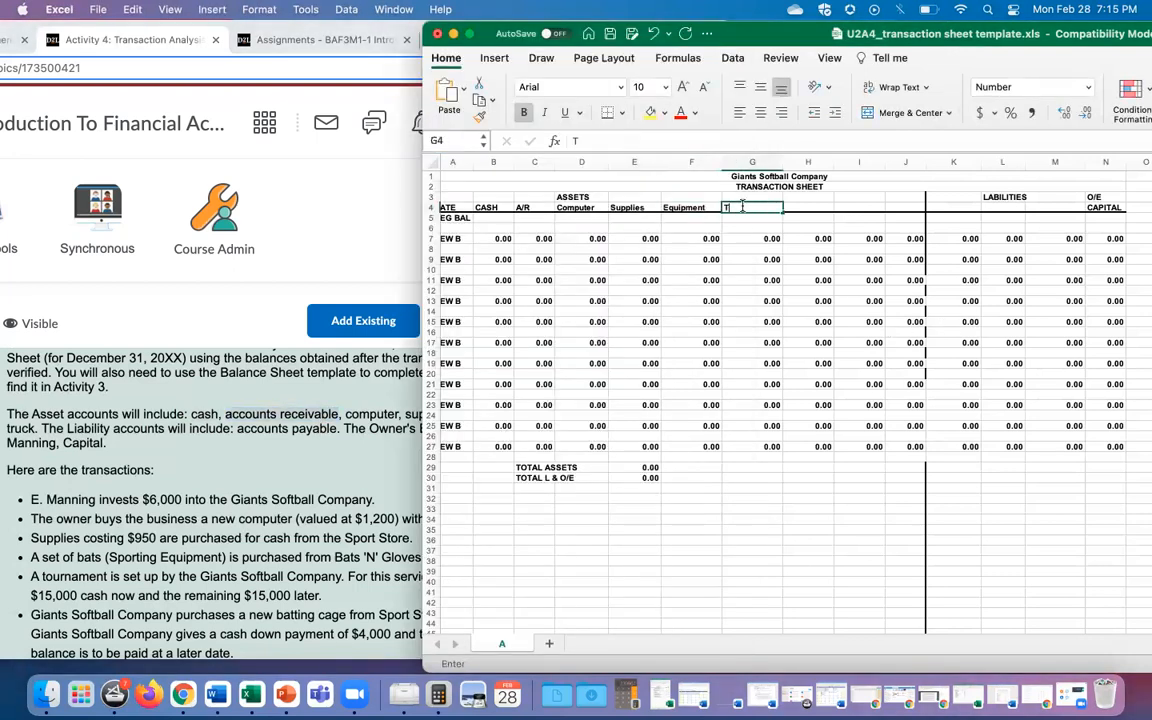
pyautogui.write('ruck')
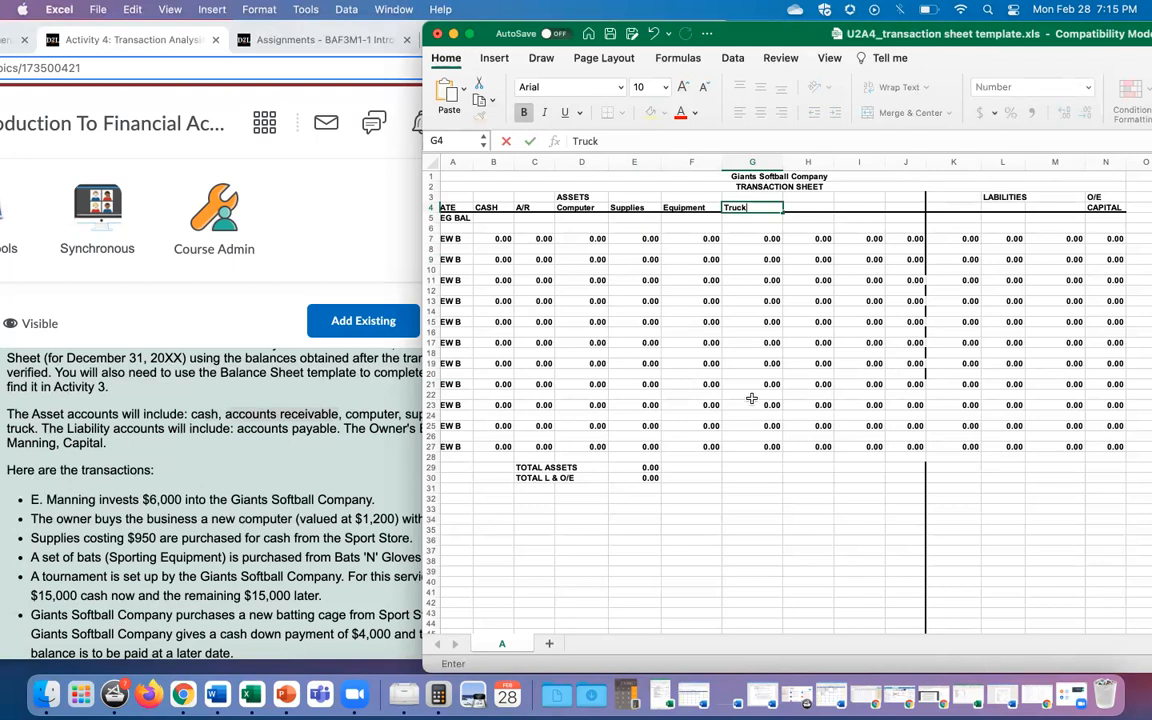
# Step: Find accounts payable among the liability accounts in the instructions
pyautogui.hscroll(-1, 742, 395)
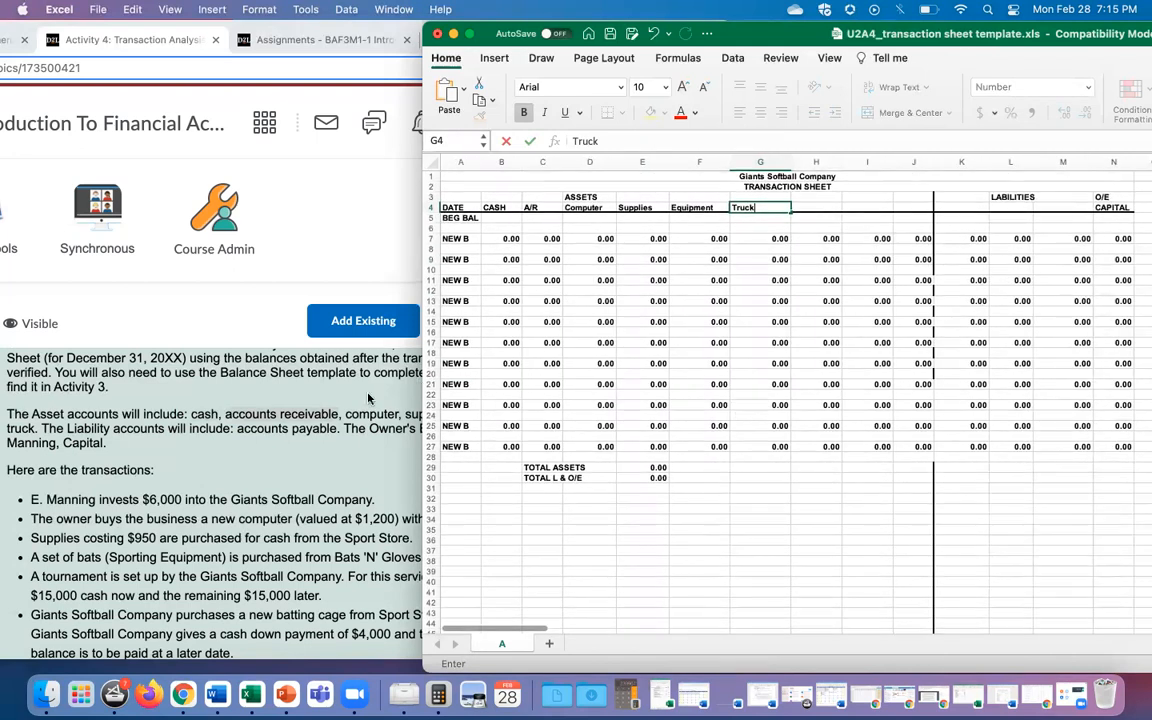
pyautogui.click(225, 414)
pyautogui.moveTo(225, 414); pyautogui.dragTo(340, 414)
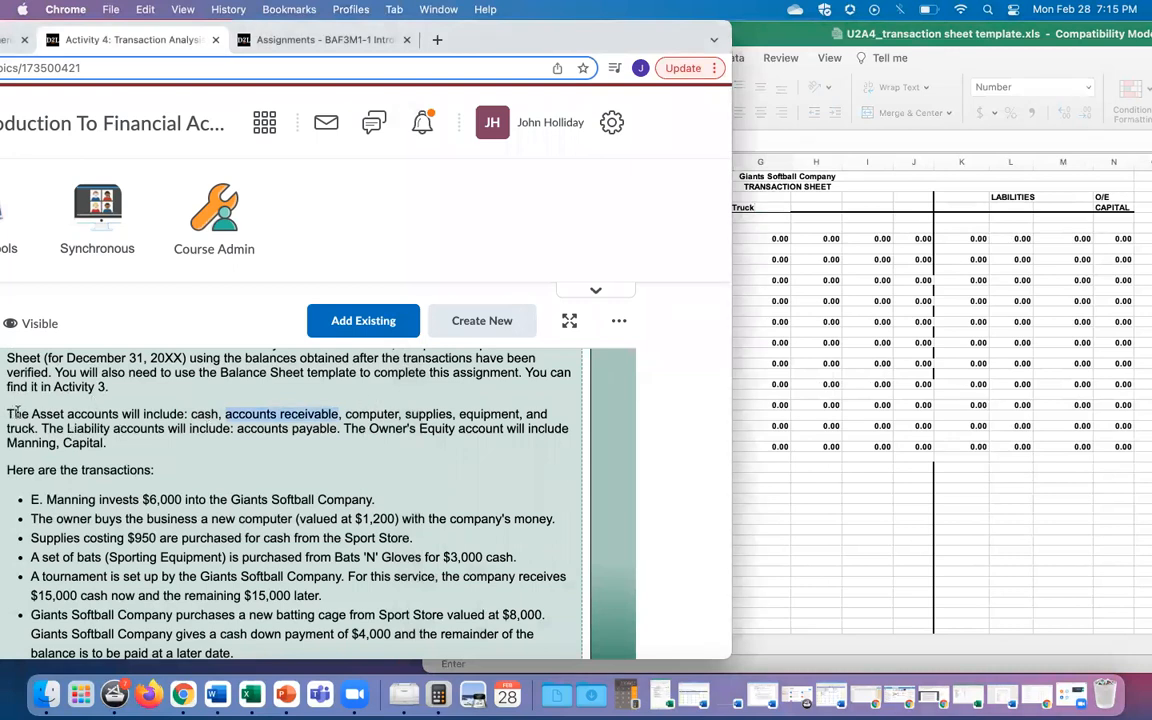
pyautogui.moveTo(31, 414); pyautogui.dragTo(166, 430)
pyautogui.click(68, 430)
pyautogui.click(236, 414)
pyautogui.moveTo(237, 428); pyautogui.dragTo(337, 428)
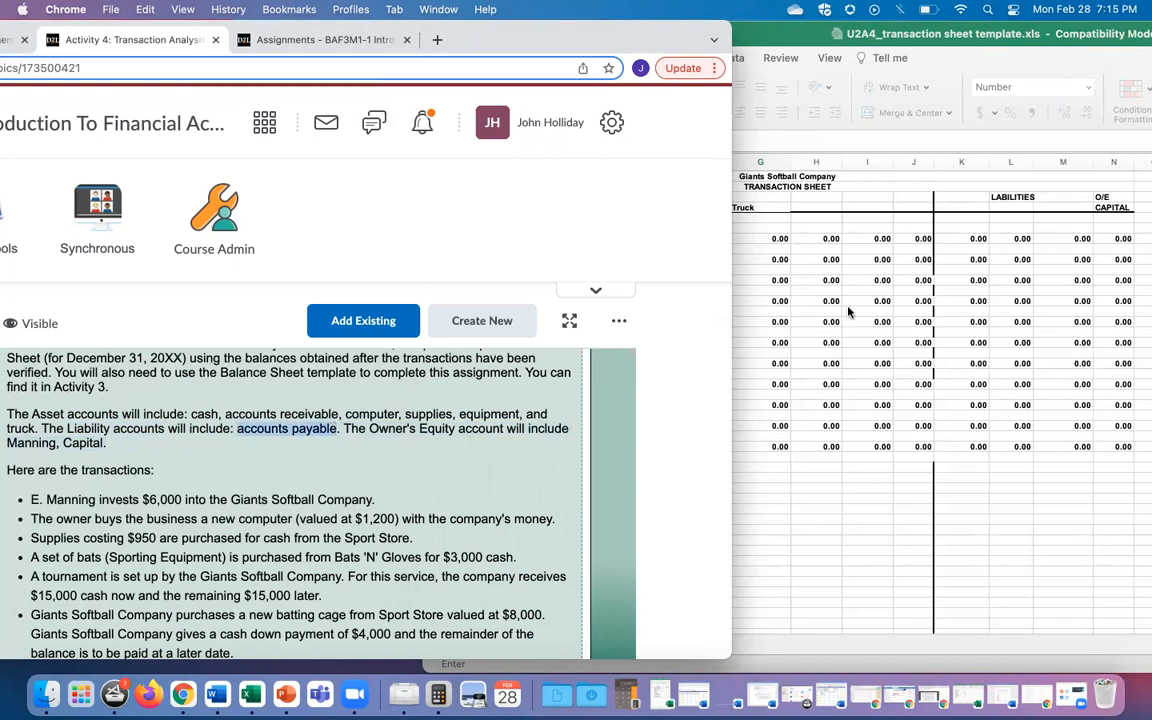
pyautogui.click(765, 274)
# Step: Type A/P in cell K4 under LIABILITIES, checking the liability account in the instructions
pyautogui.click(980, 207)
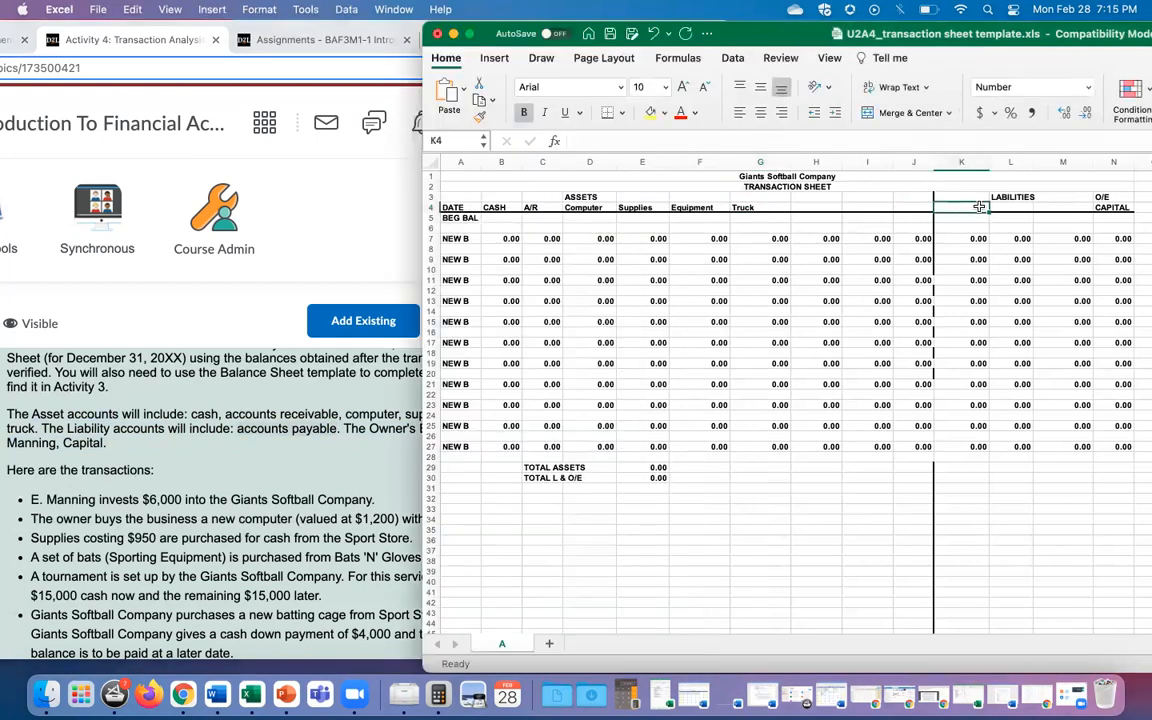
pyautogui.write('A')
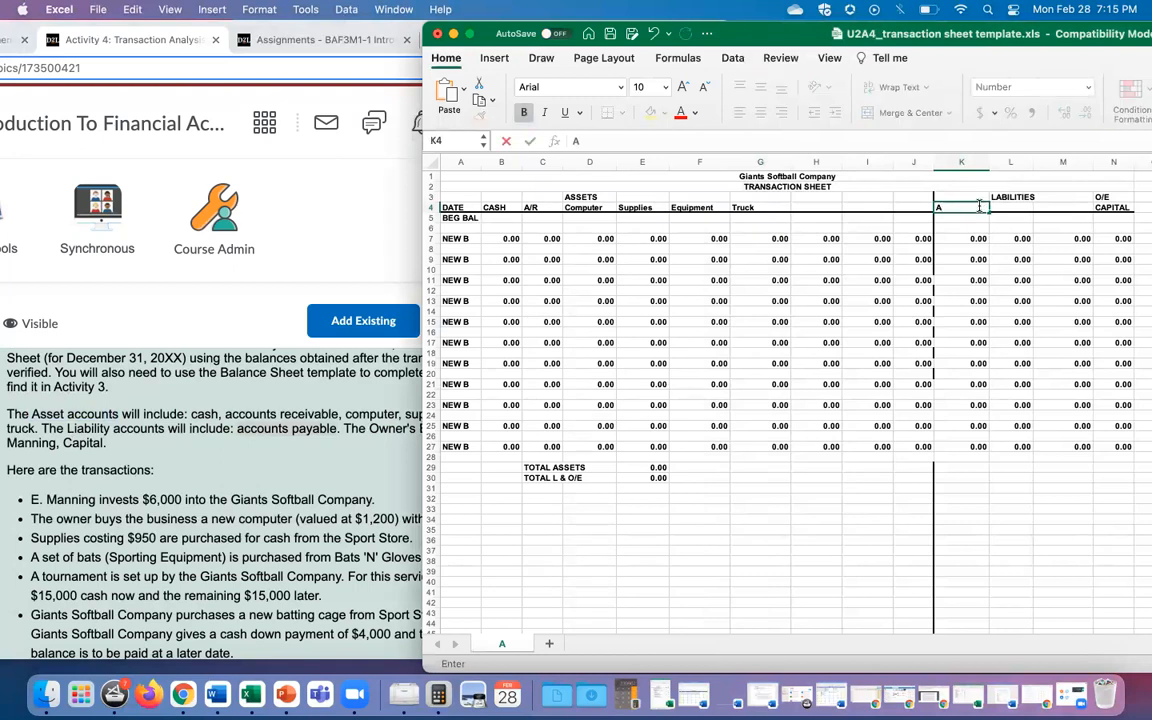
pyautogui.write('/P')
pyautogui.click(383, 433)
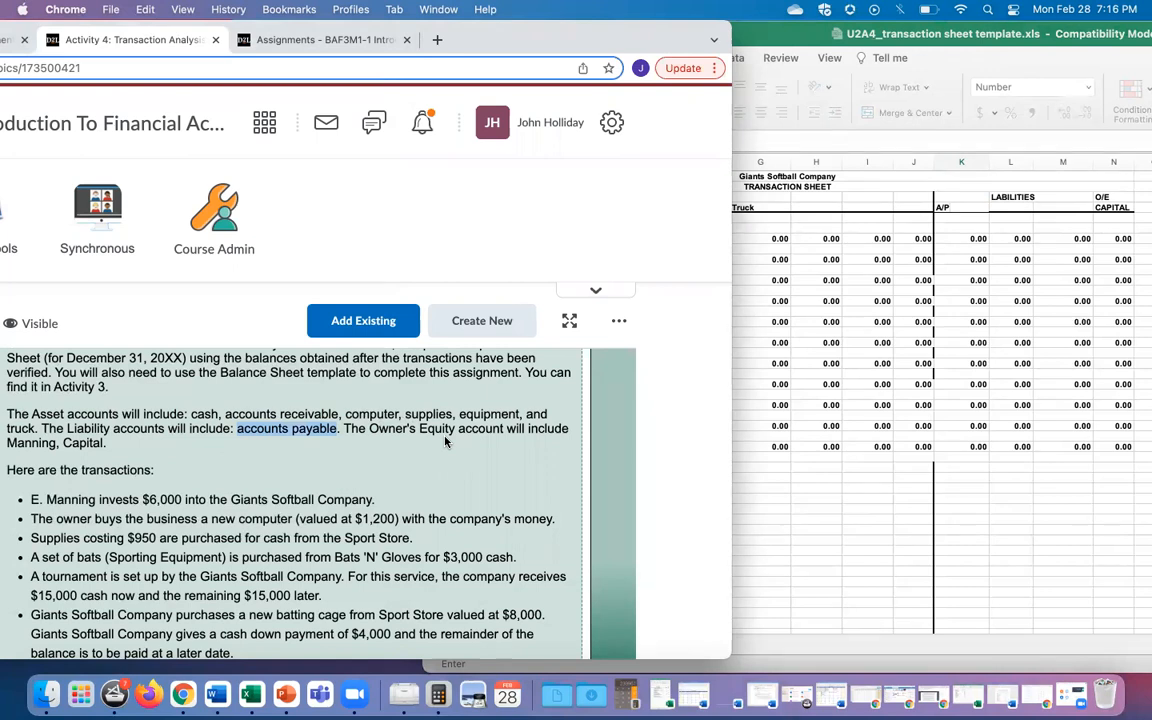
pyautogui.click(777, 37)
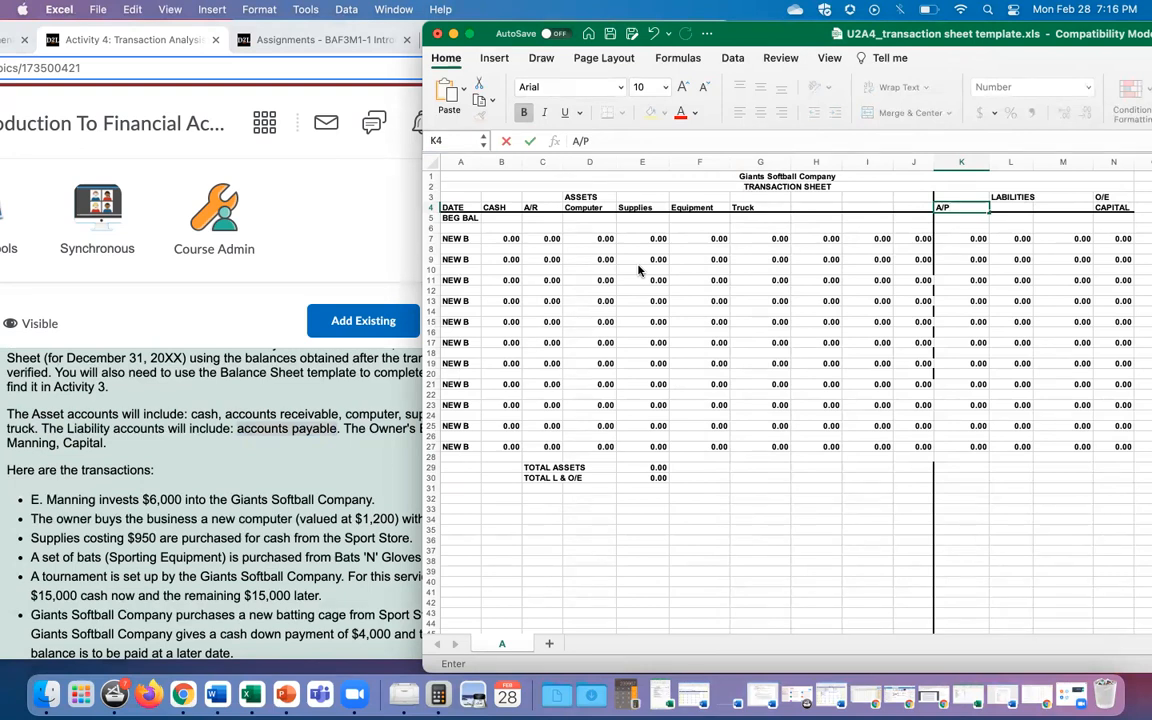
pyautogui.click(178, 488)
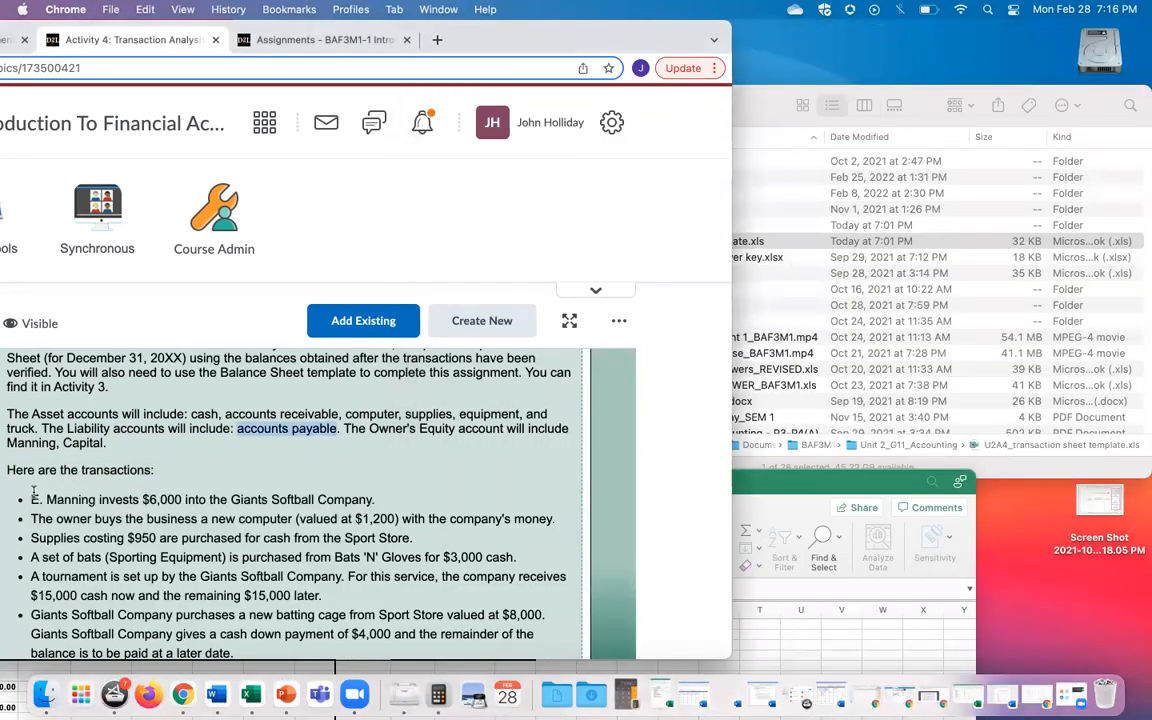
# Step: Highlight the owner's $6,000 investment transaction, then bring the workbook forward and reposition it
pyautogui.scroll(-3, 27, 503)
pyautogui.moveTo(31, 416); pyautogui.dragTo(378, 416)
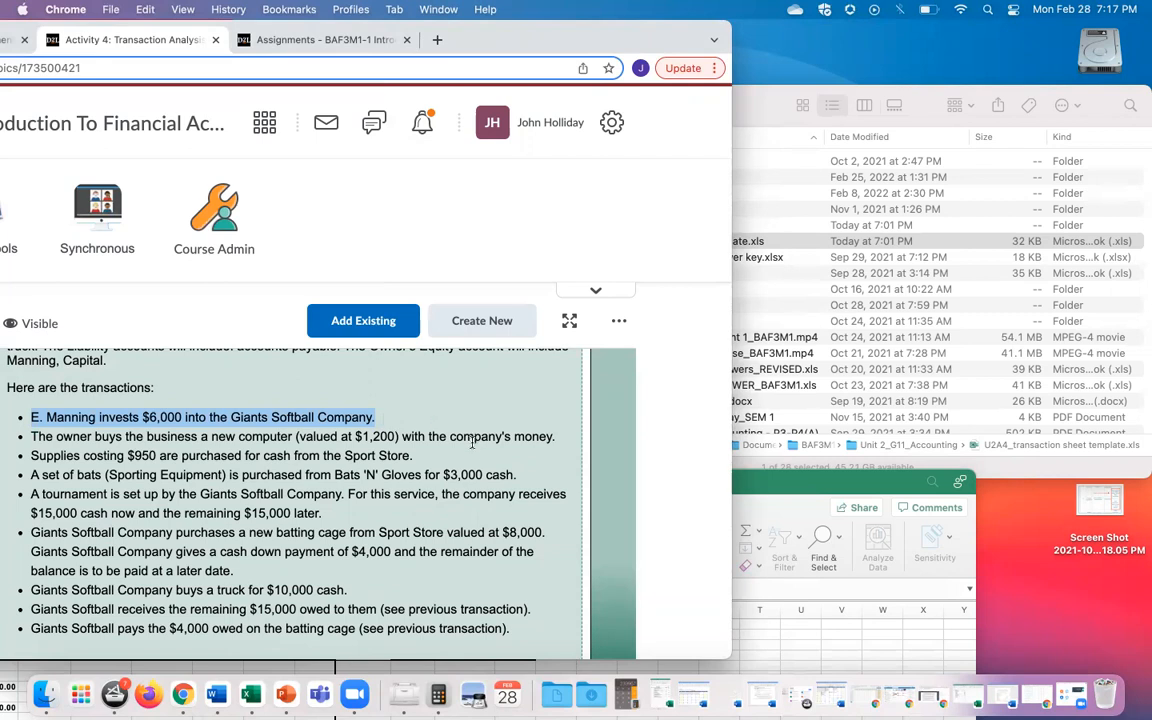
pyautogui.hotkey('ctrl', 'Up')
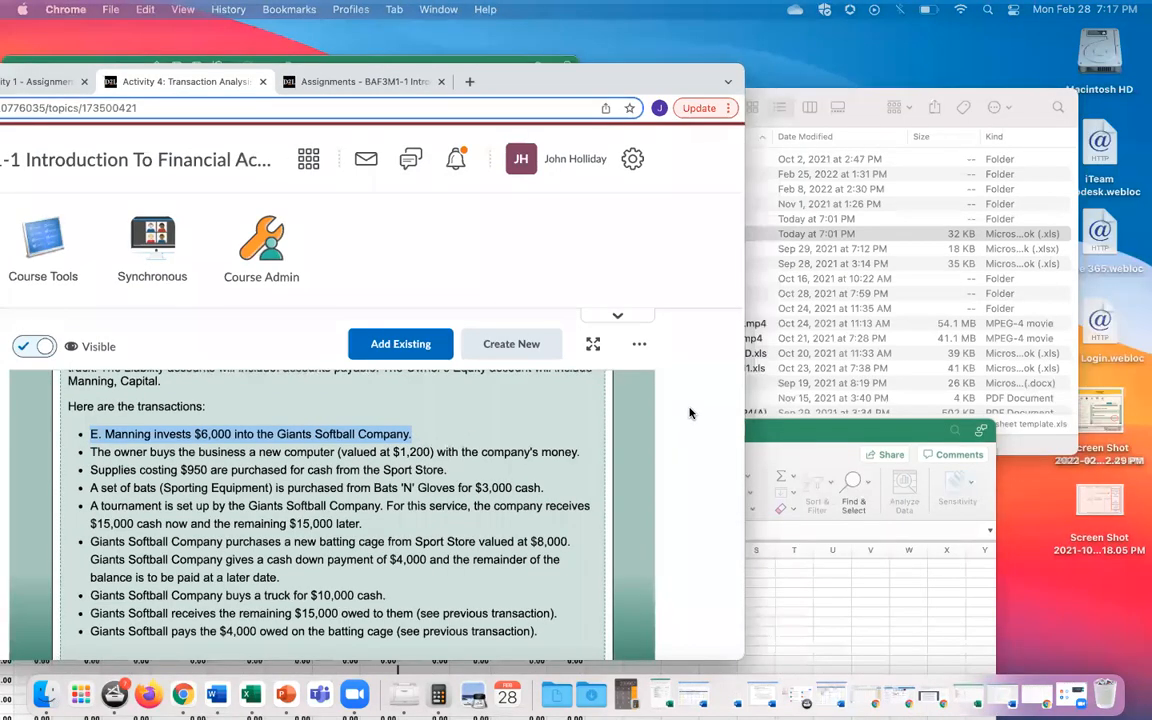
pyautogui.click(695, 330)
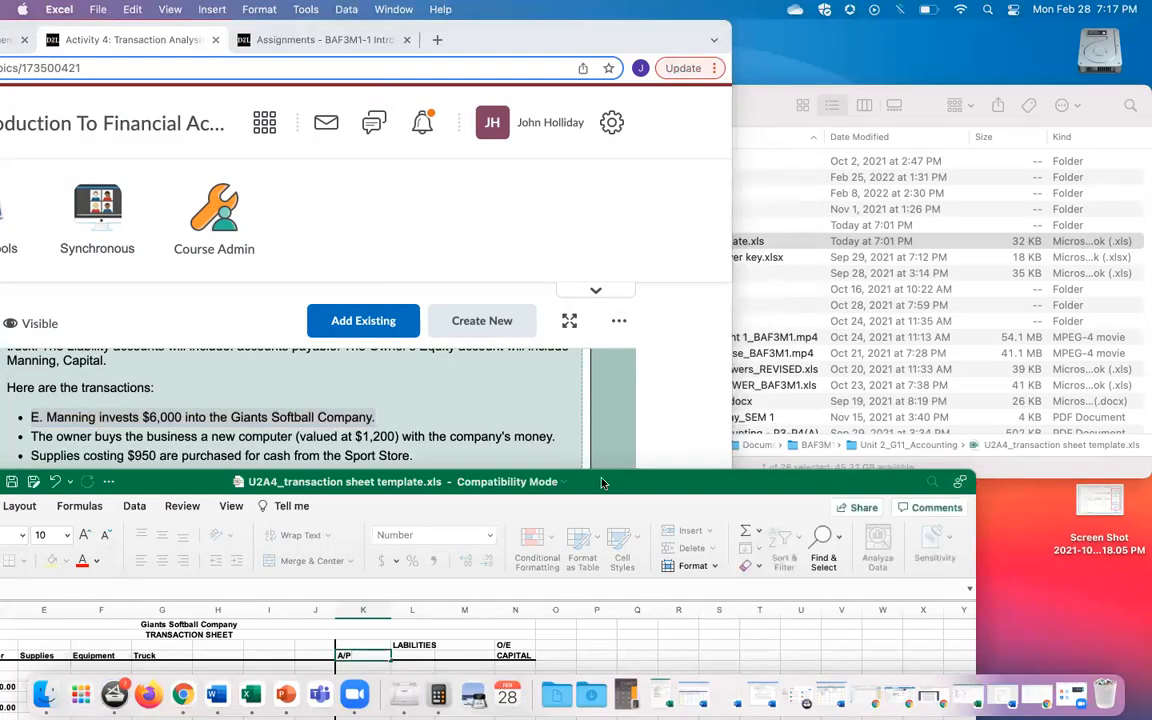
pyautogui.doubleClick(602, 481)
pyautogui.moveTo(918, 99); pyautogui.dragTo(1150, 8)
pyautogui.moveTo(736, 34); pyautogui.dragTo(791, 30)
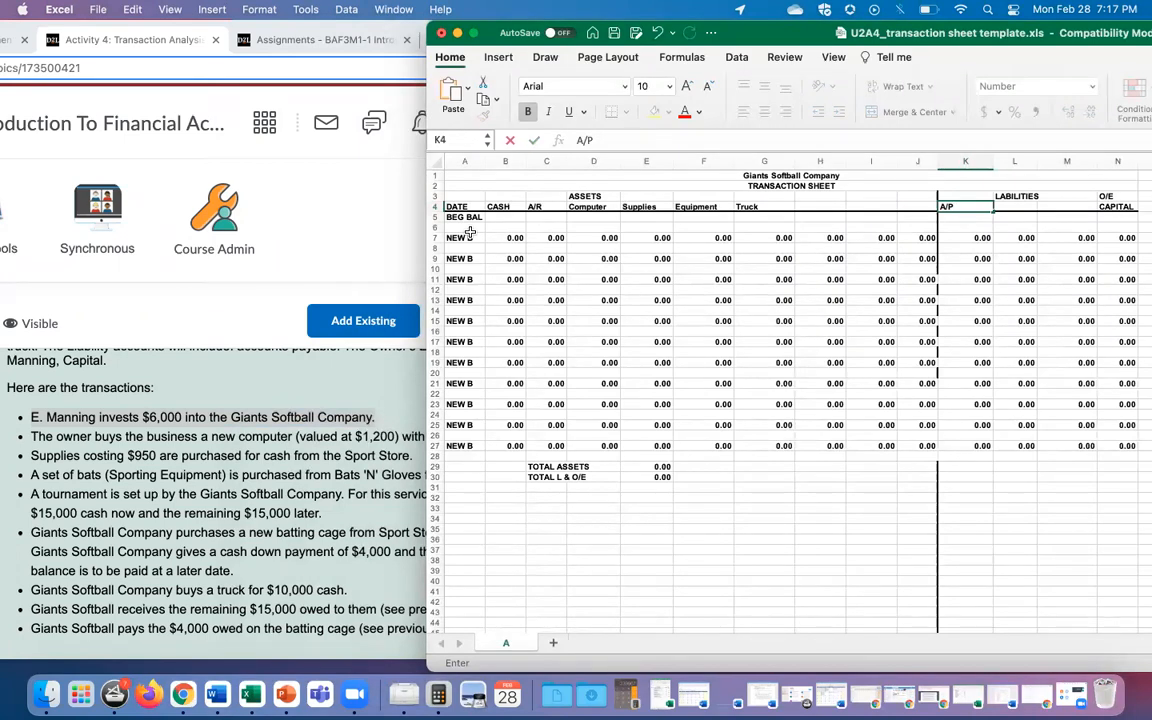
# Step: Commit A/P in K4 and enter T1 in cell A6
pyautogui.click(470, 229)
pyautogui.write('T')
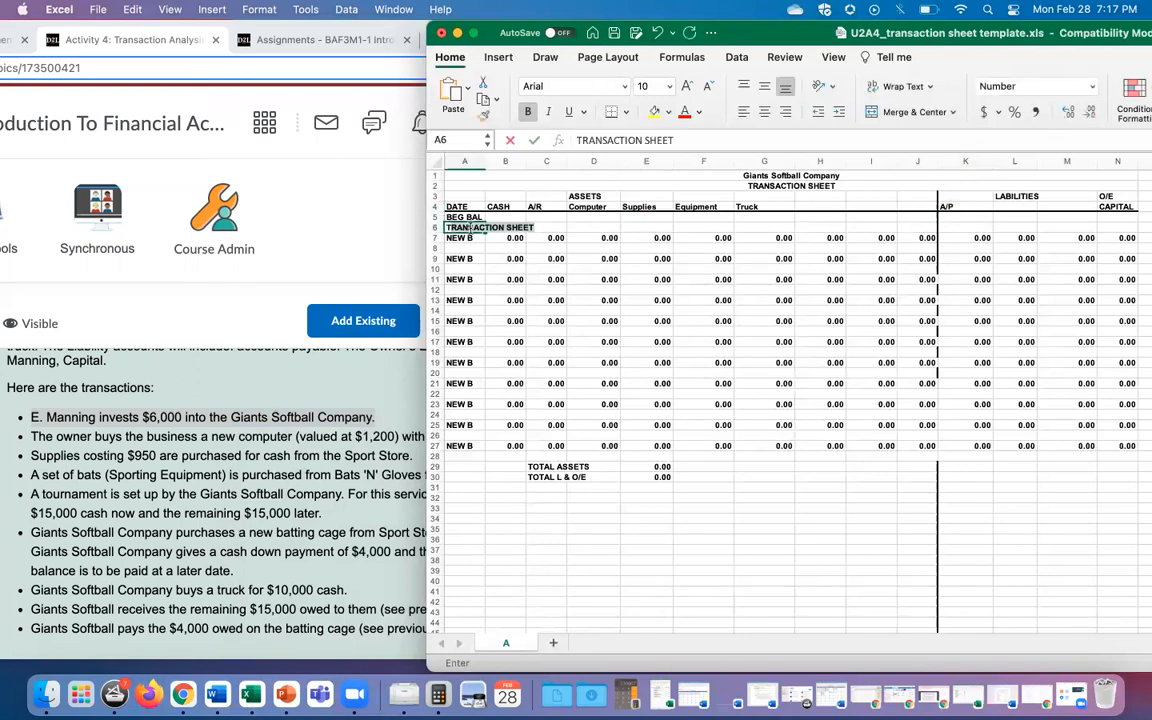
pyautogui.write('1')
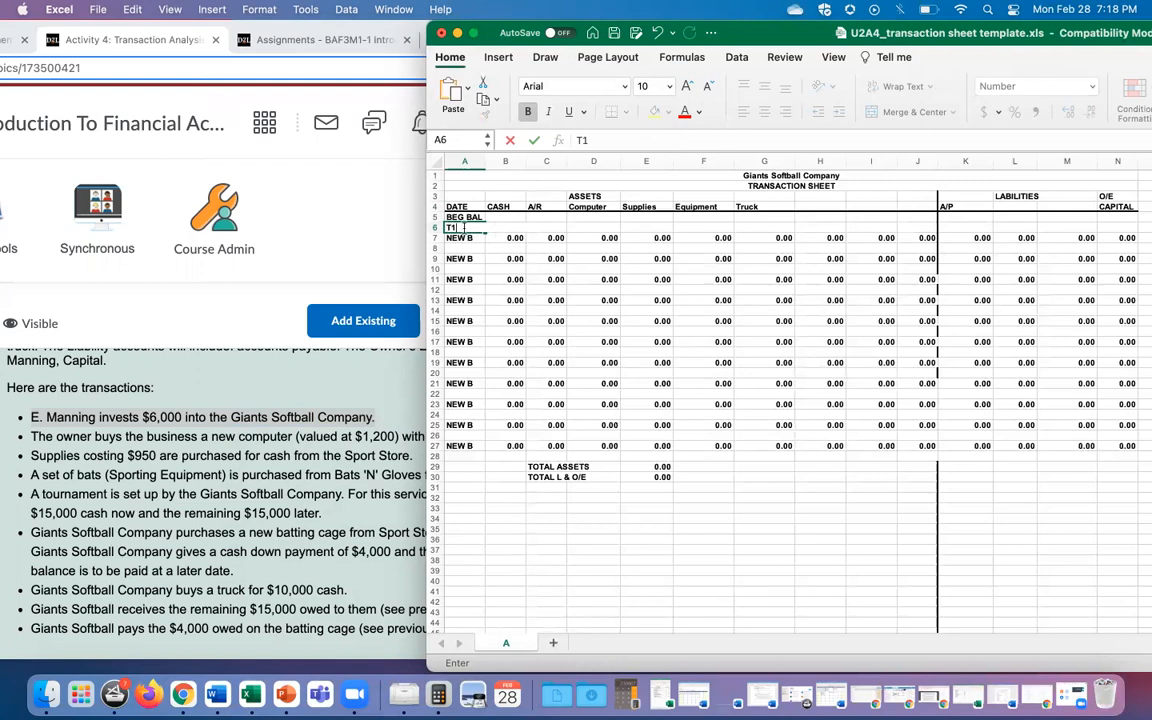
pyautogui.click(507, 227)
# Step: Enter 6000 as T1's cash in B6, making total assets 6,000.00
pyautogui.click(505, 228)
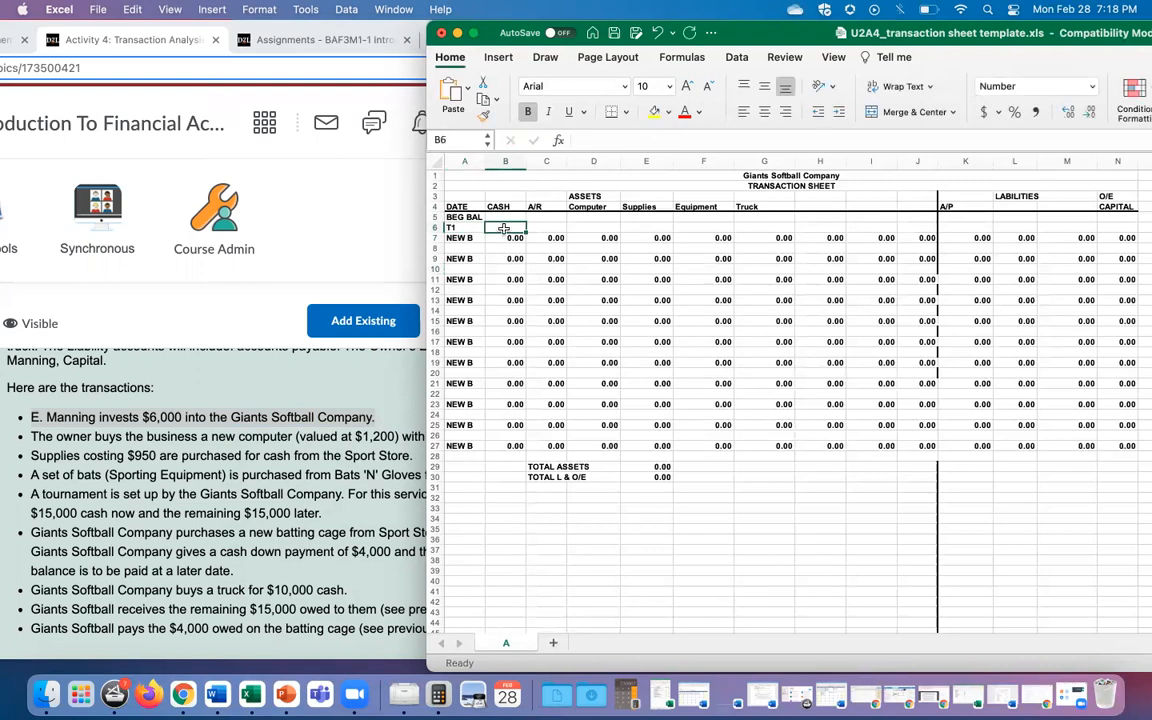
pyautogui.write('6000')
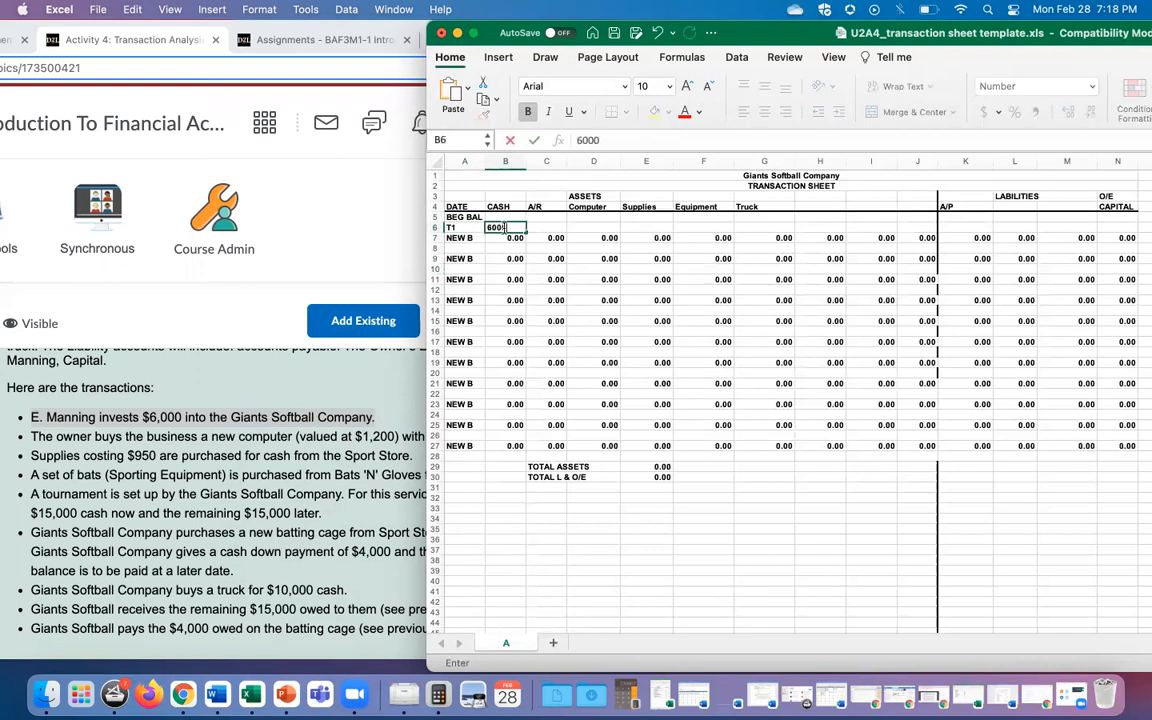
pyautogui.click(553, 222)
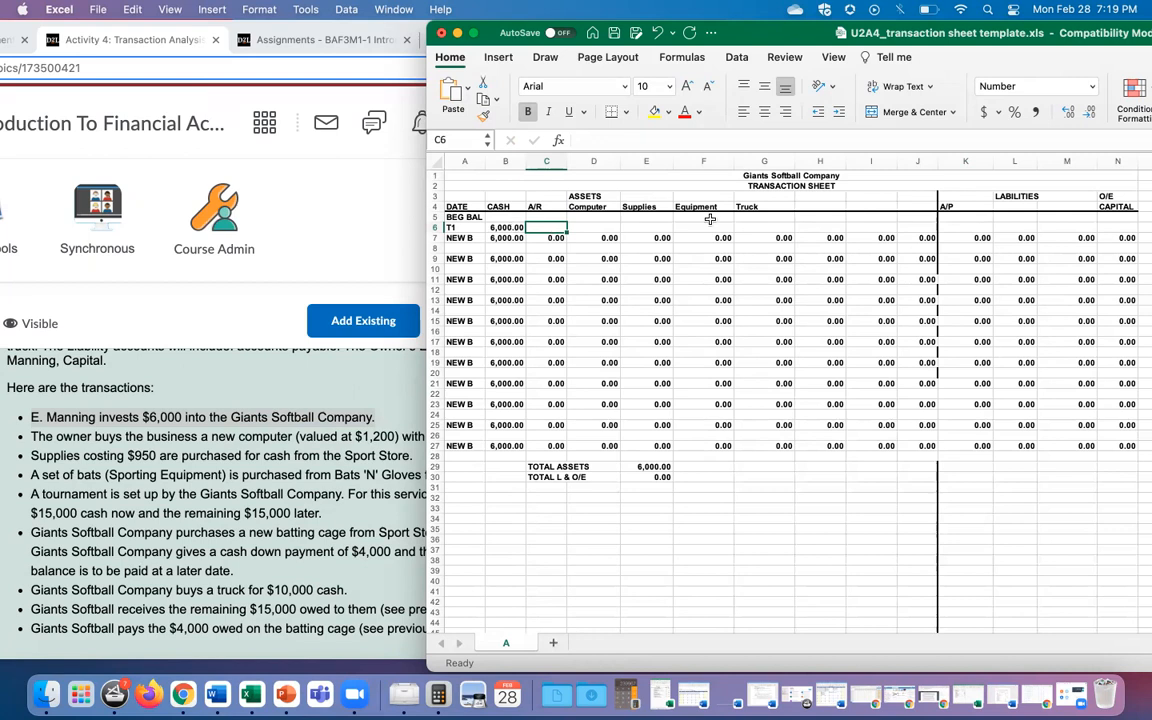
# Step: Enter 6,000 as T1's capital in N6, then select the TOTAL ASSETS and TOTAL L & O/E rows to compare
pyautogui.click(1108, 227)
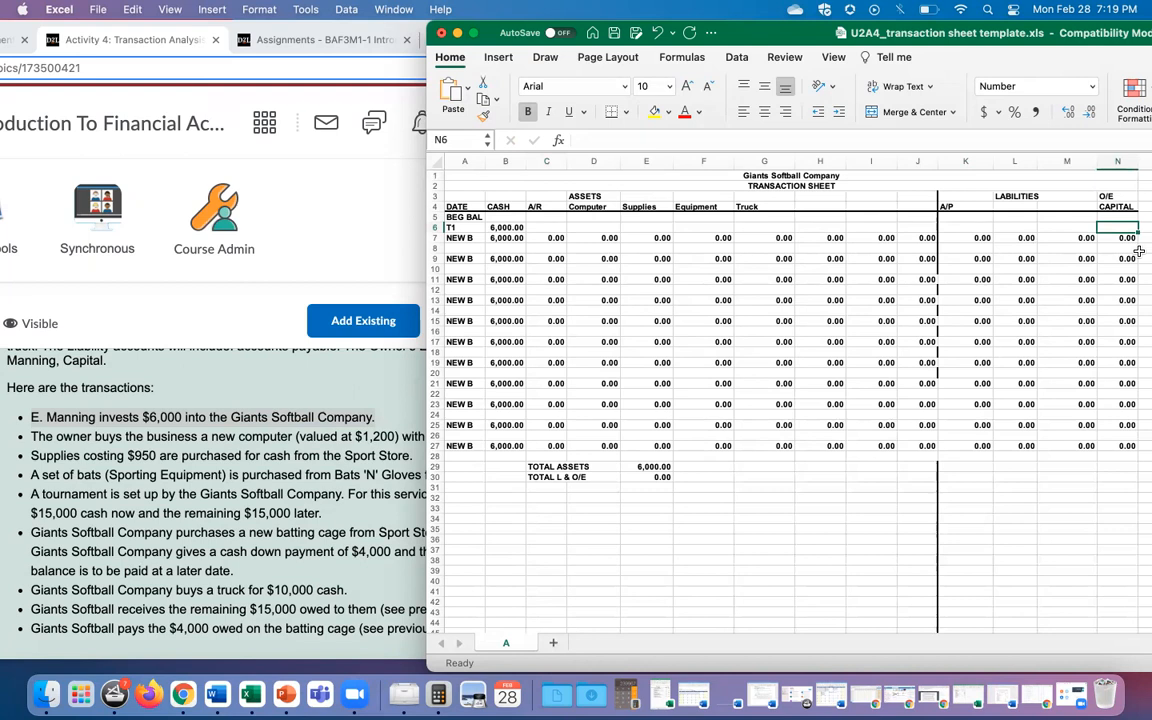
pyautogui.write('6')
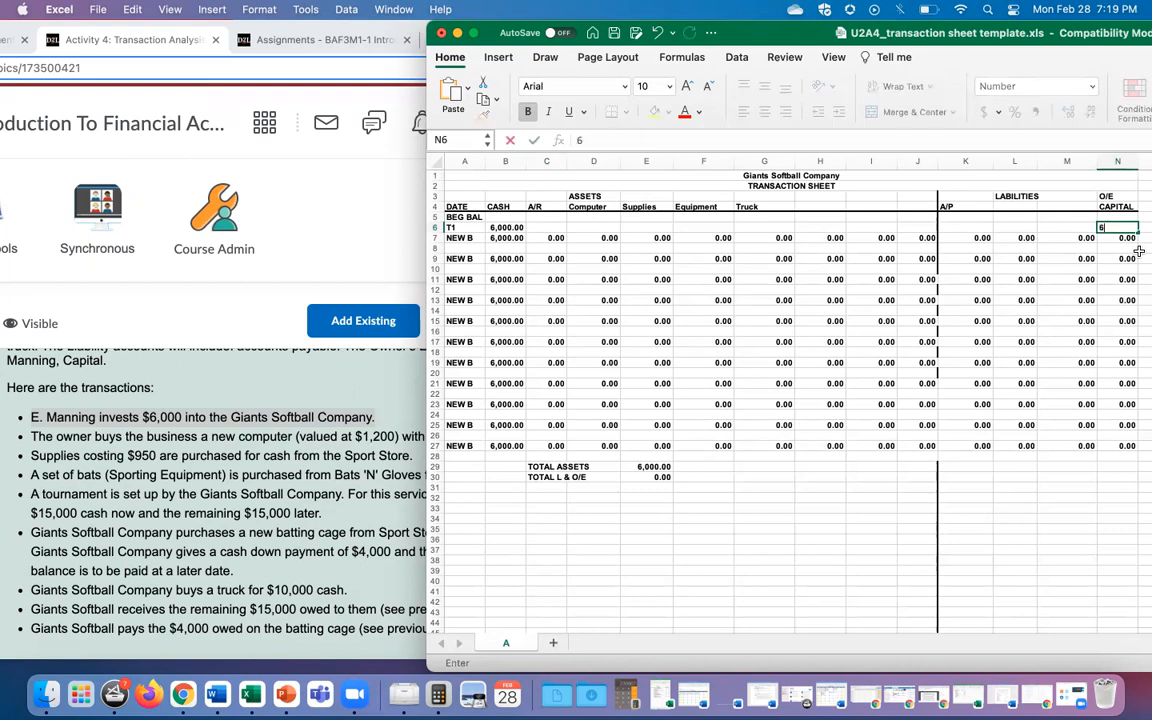
pyautogui.write(',000')
pyautogui.click(835, 513)
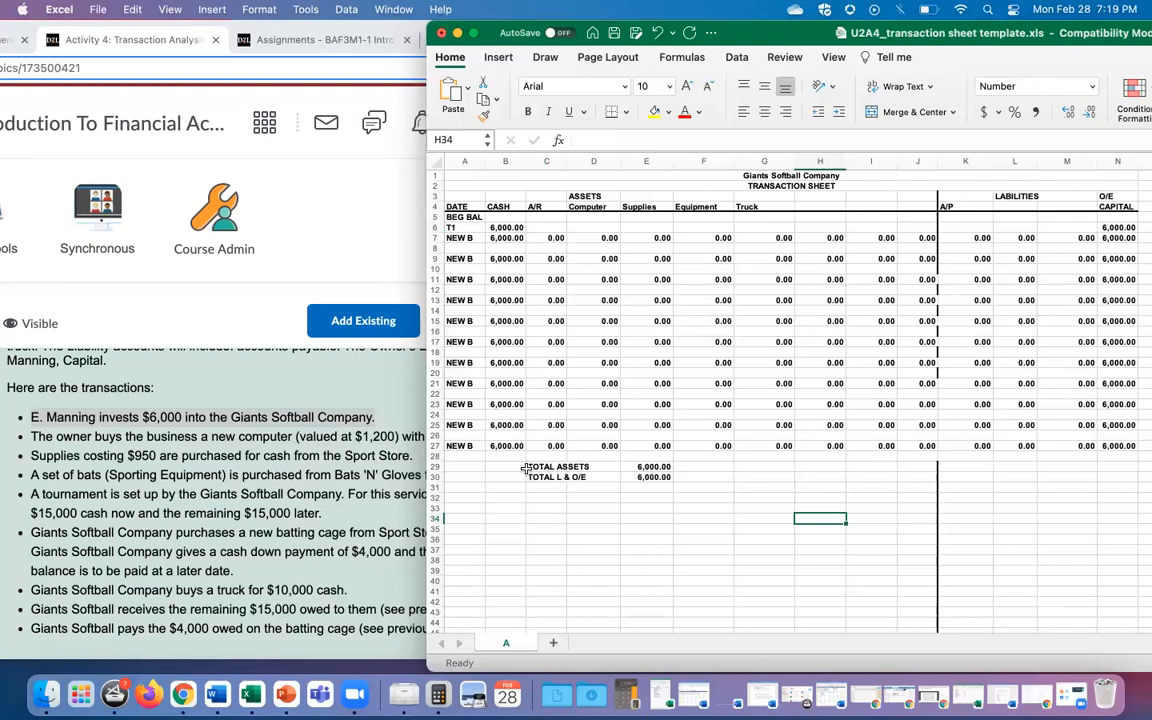
pyautogui.moveTo(528, 467); pyautogui.dragTo(660, 477)
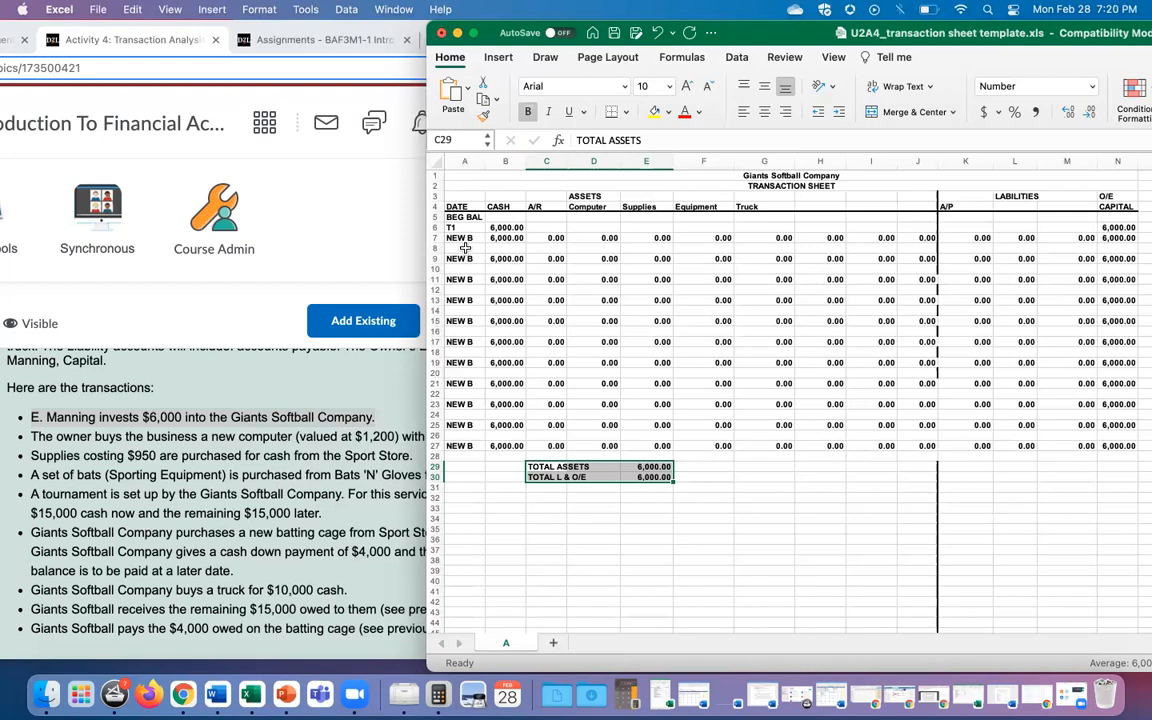
# Step: Label A8 as T2, then highlight the $1,200 computer purchase on the Chrome assignment page
pyautogui.click(465, 248)
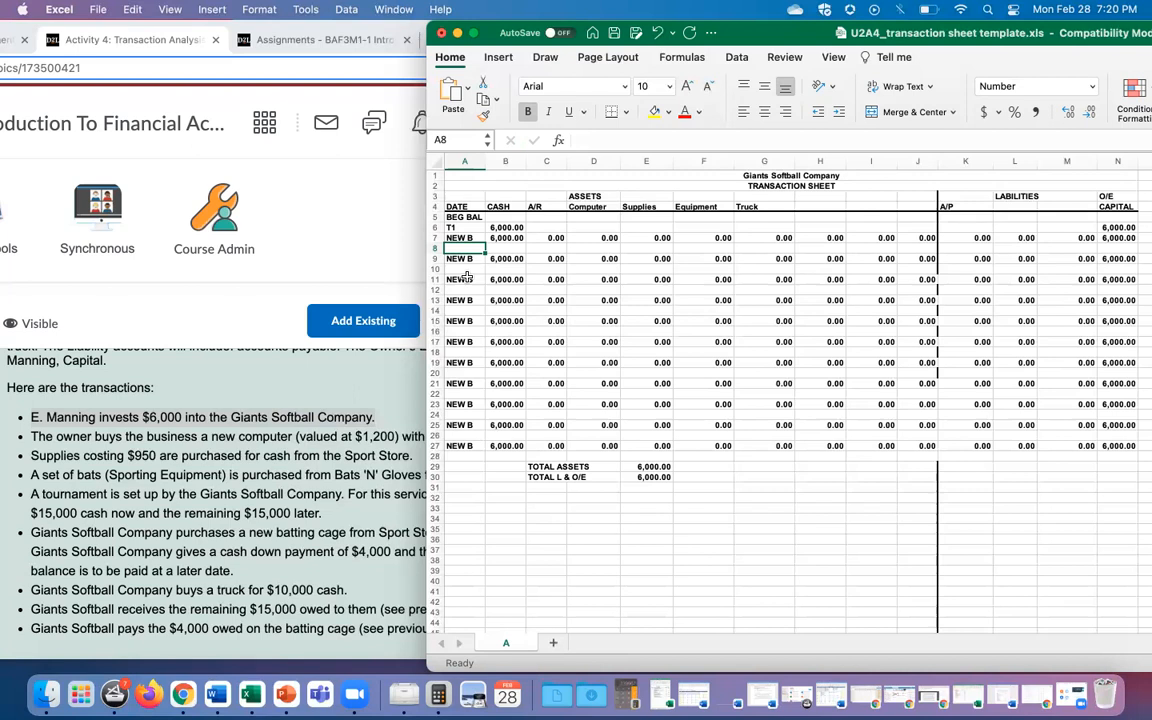
pyautogui.write('T2')
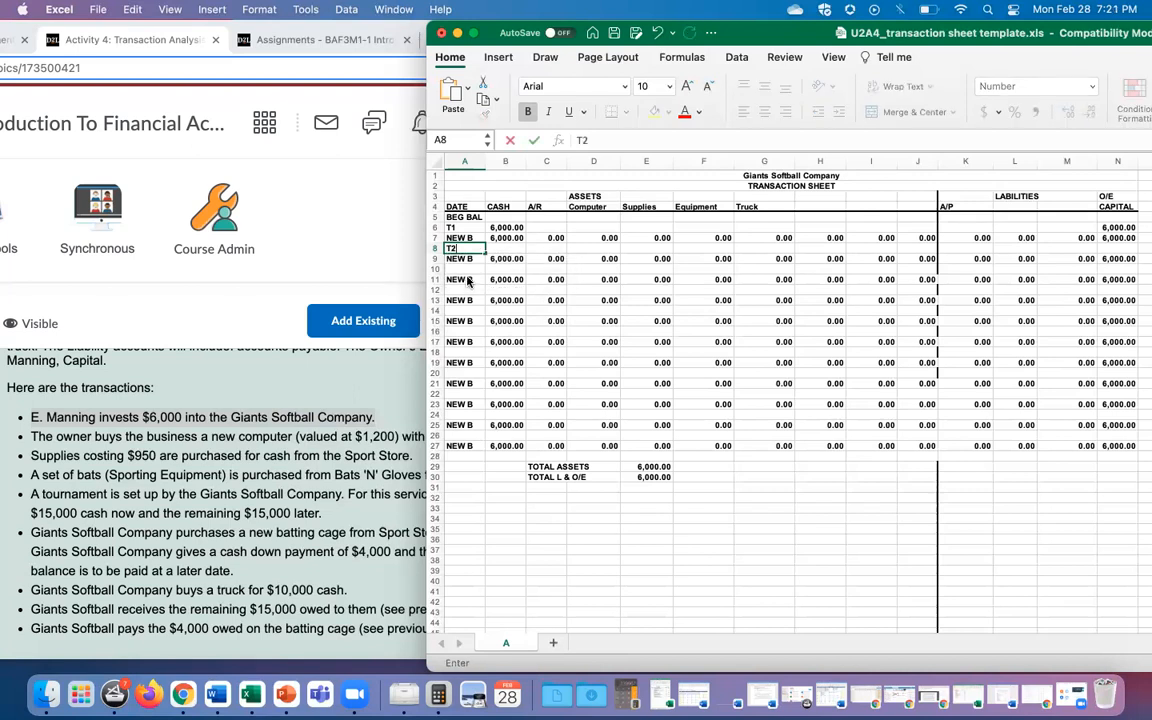
pyautogui.click(478, 478)
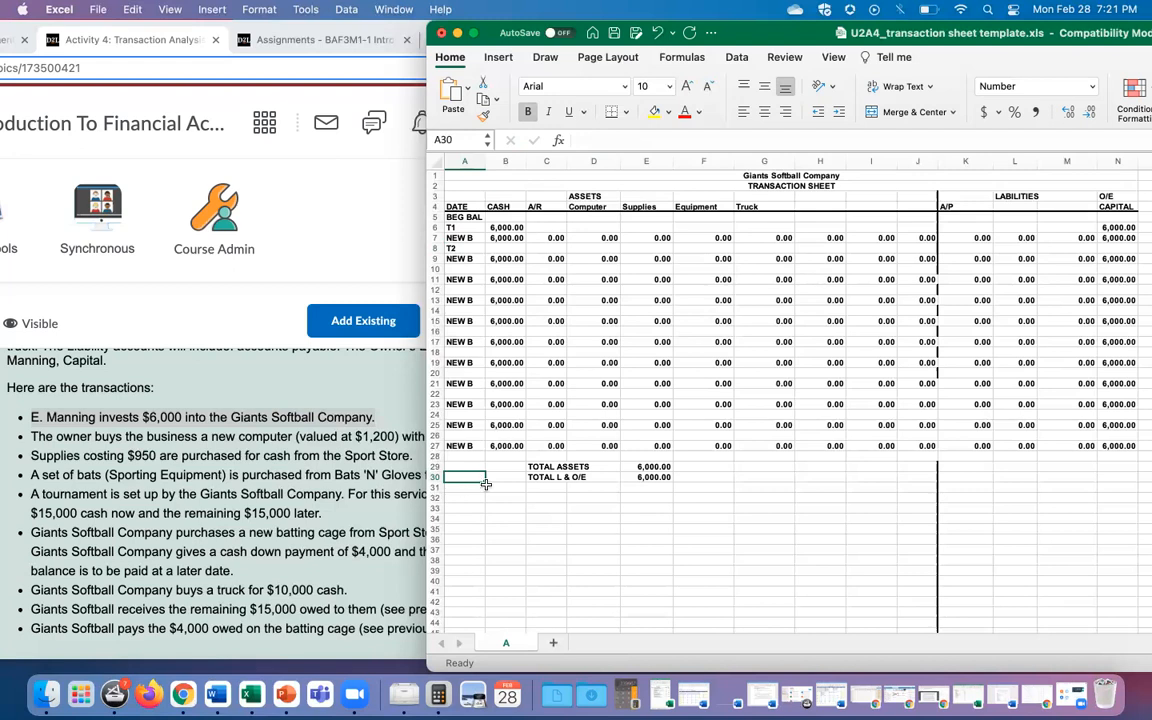
pyautogui.click(190, 405)
pyautogui.moveTo(30, 437); pyautogui.dragTo(567, 451)
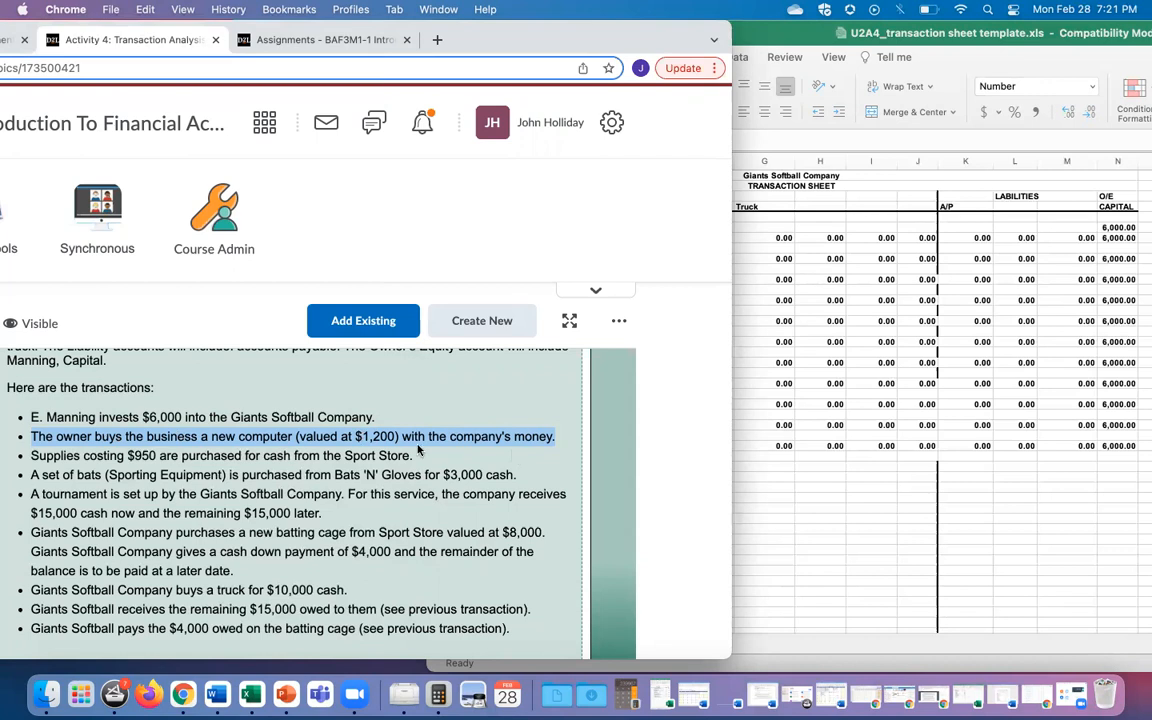
# Step: Enter -1200 in T2's CASH cell B8, dropping cash and total assets to 4,800.00
pyautogui.click(784, 514)
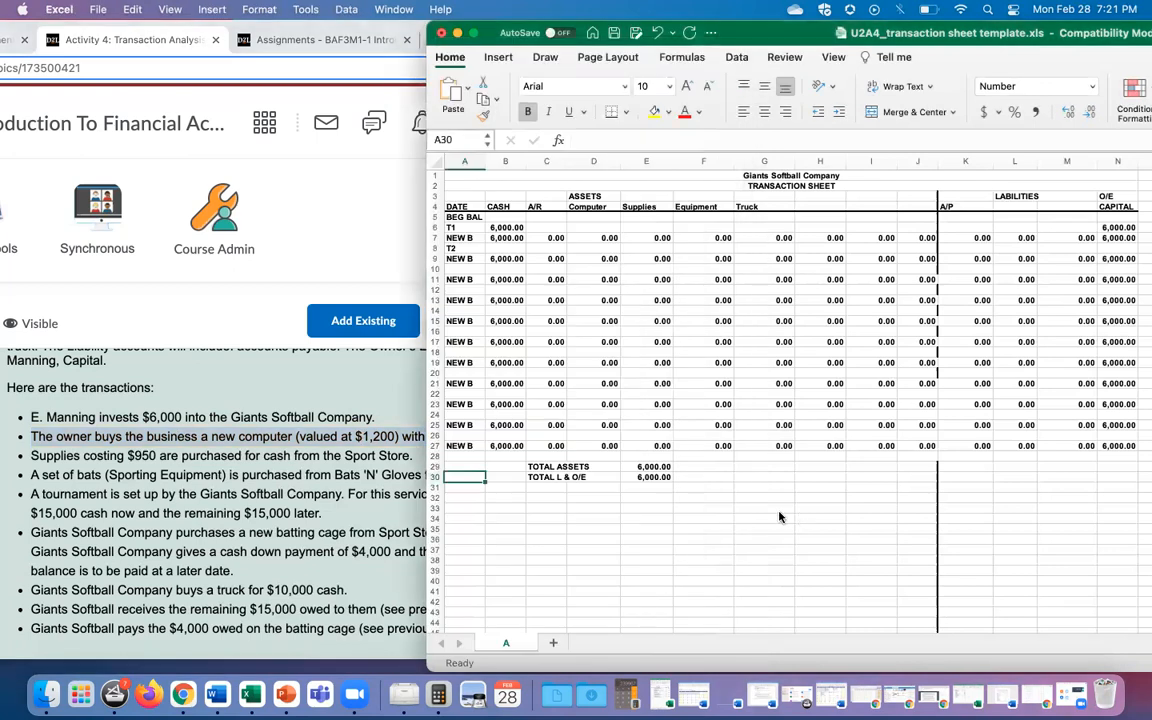
pyautogui.click(500, 248)
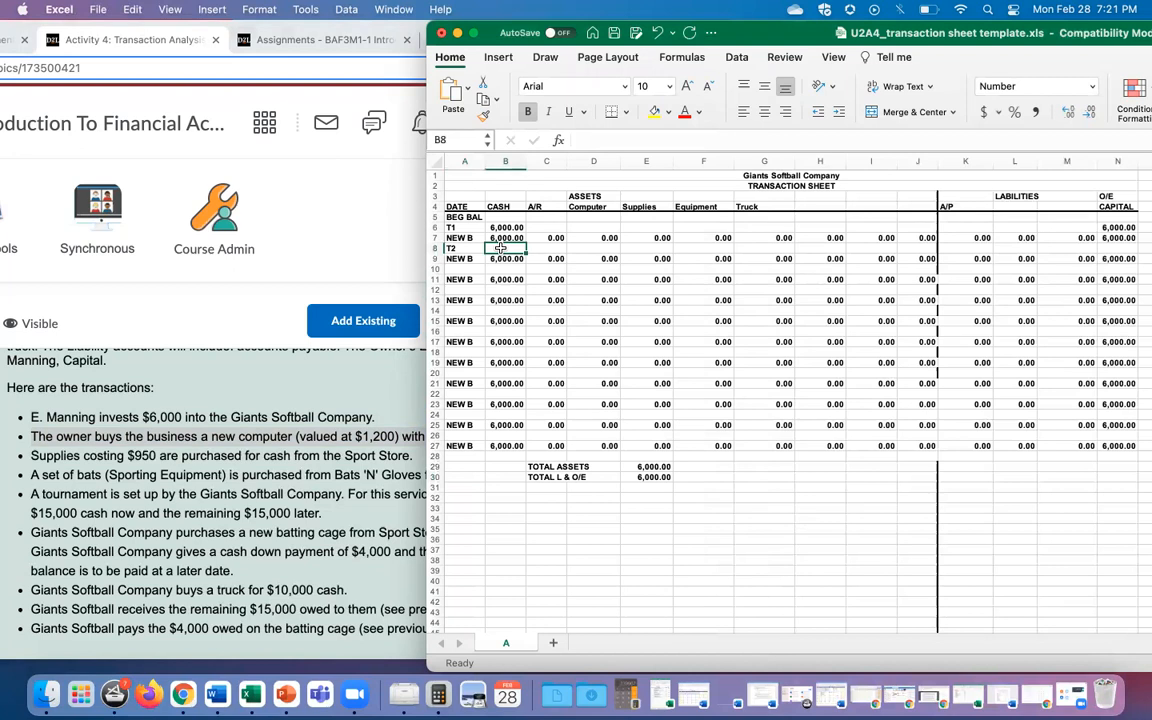
pyautogui.write('-')
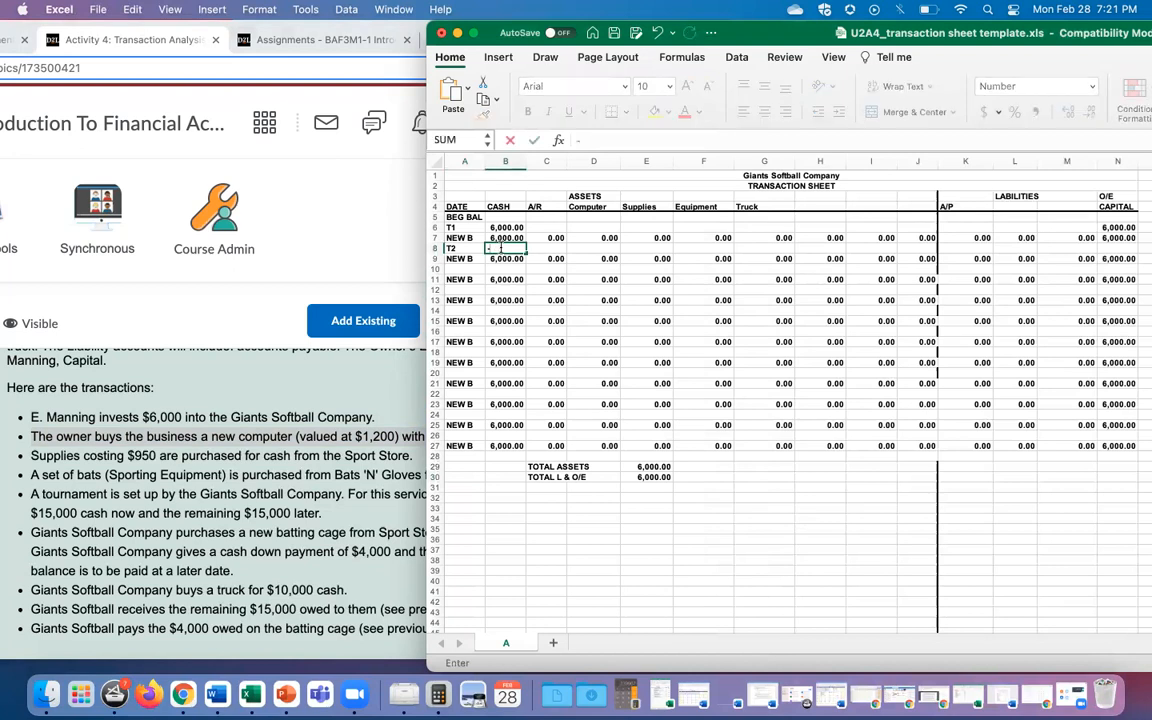
pyautogui.write('1200')
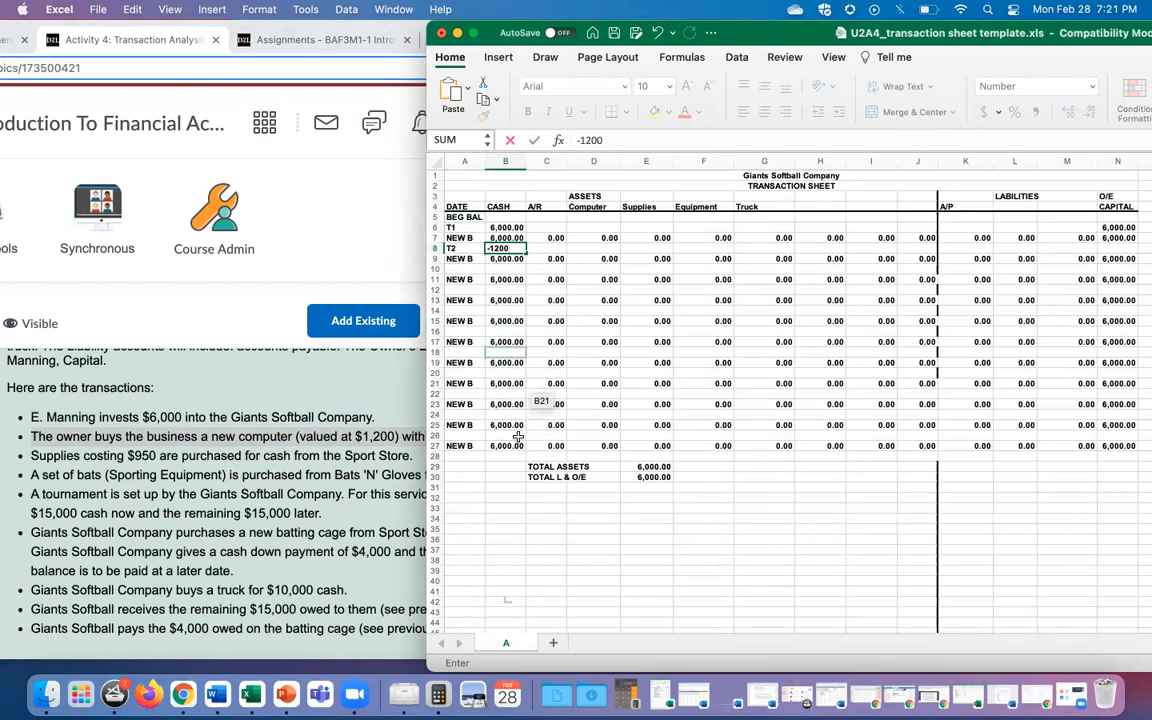
pyautogui.click(513, 517)
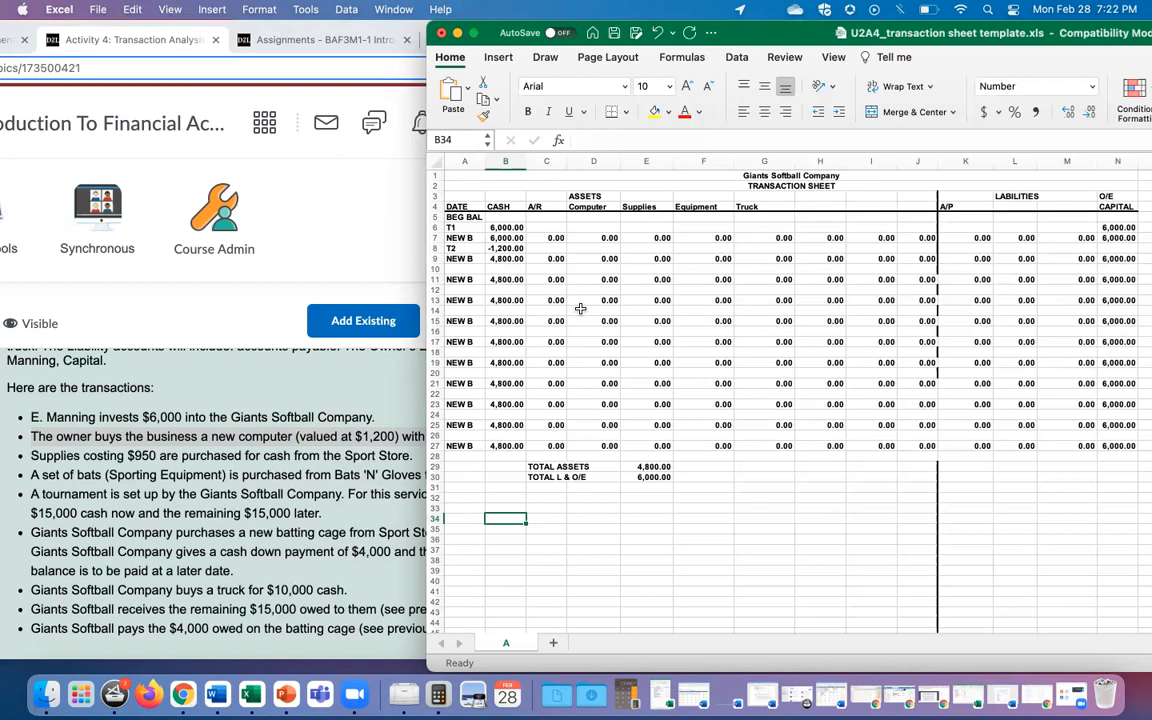
# Step: Enter 1200 under Computer in D8, bringing total assets back to 6,000.00
pyautogui.click(583, 249)
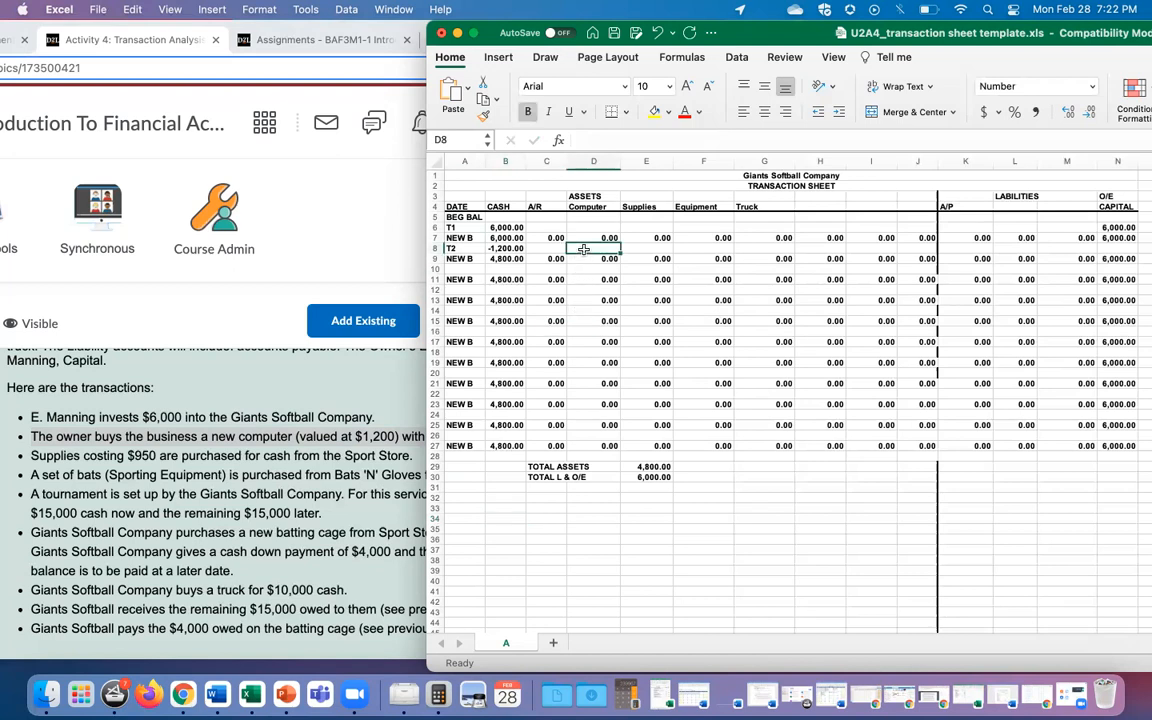
pyautogui.write('1200')
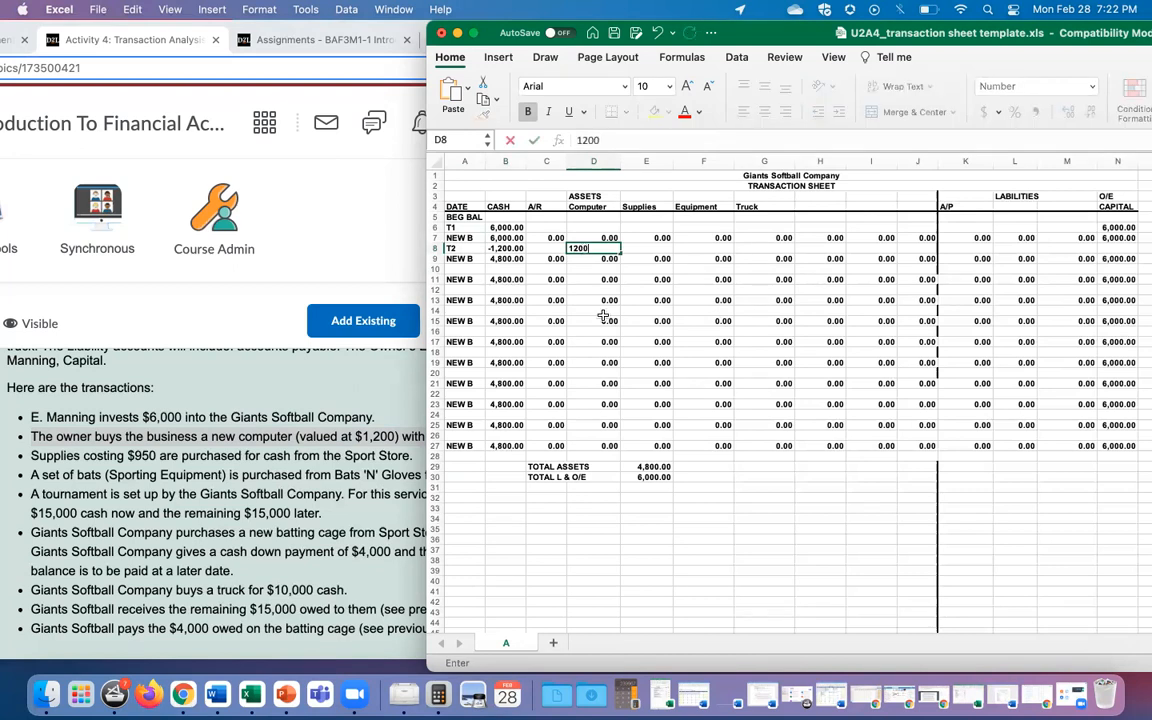
pyautogui.click(603, 318)
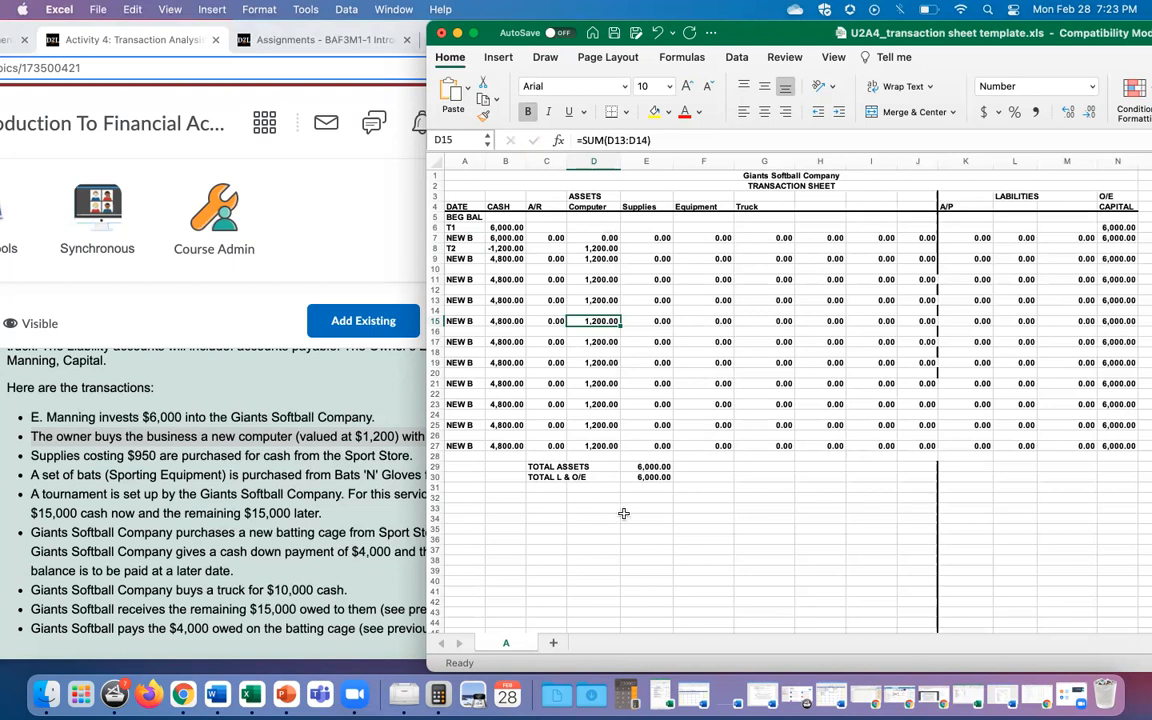
pyautogui.click(720, 528)
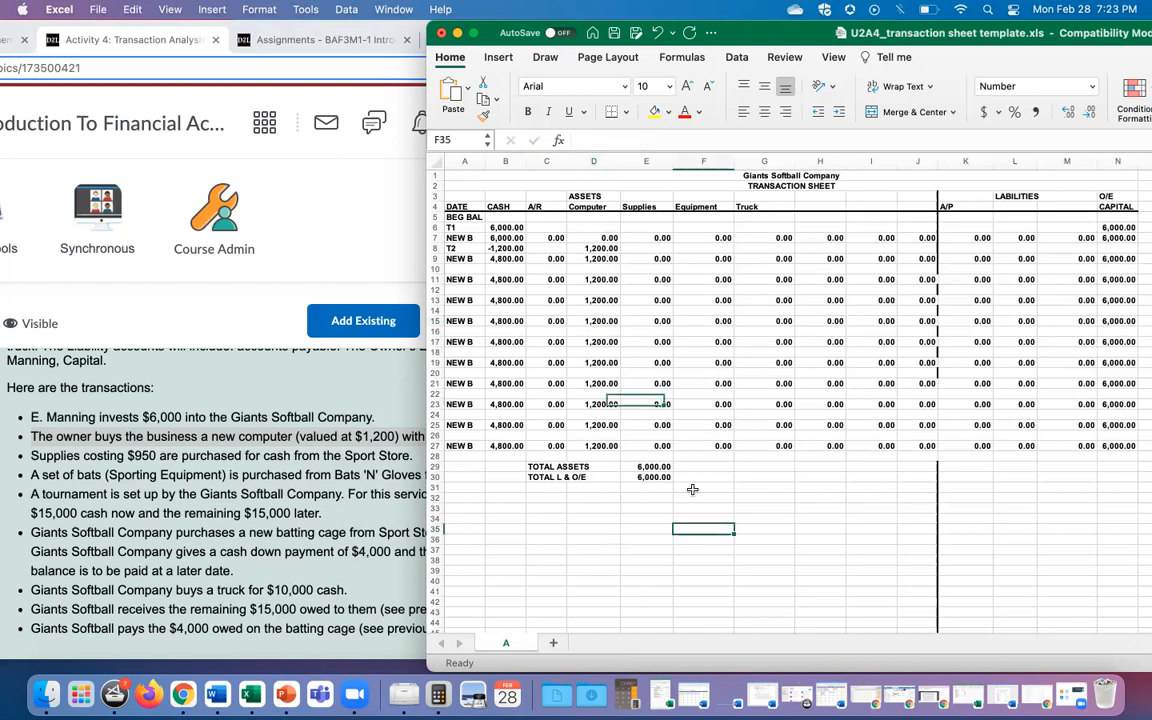